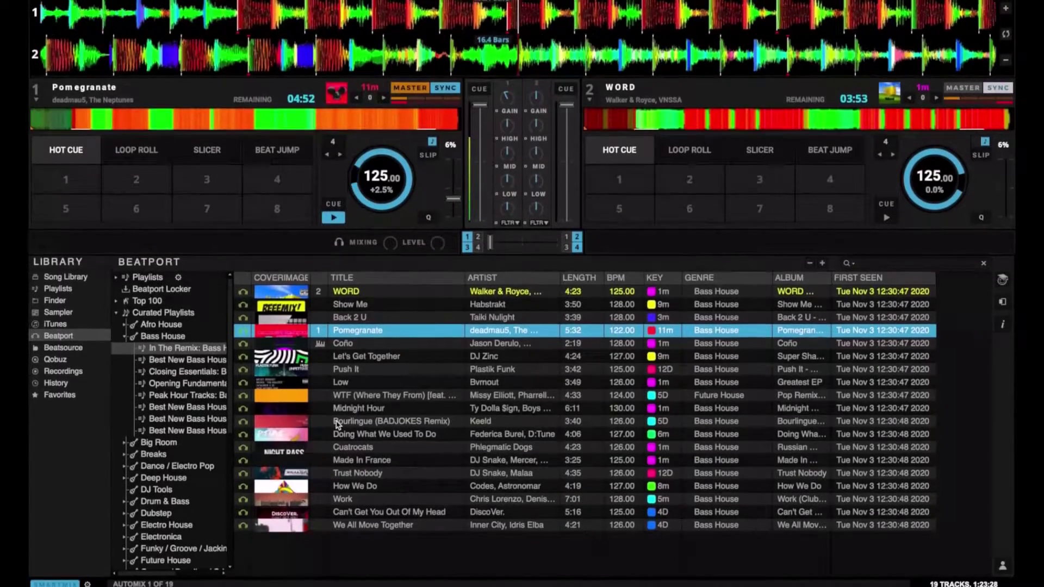
- Skip deck 1 near Pomegranate's end, try 4Decks Horizontal, then return to 2Decks Horizontal
{"action": "left_click", "coordinate": [411, 135]}
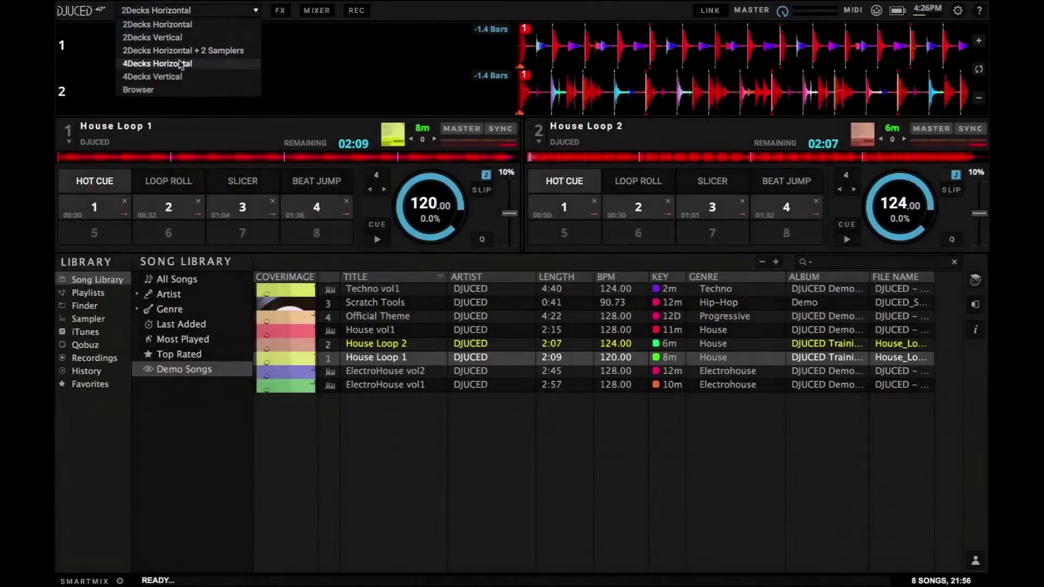
{"action": "left_click", "coordinate": [180, 64]}
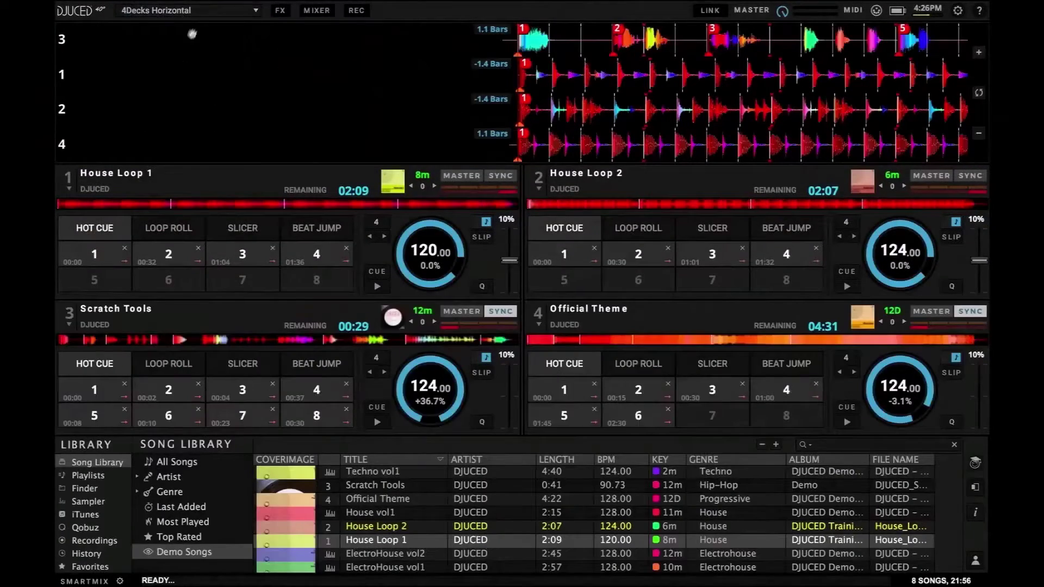
{"action": "left_click", "coordinate": [184, 9]}
{"action": "left_click", "coordinate": [185, 76]}
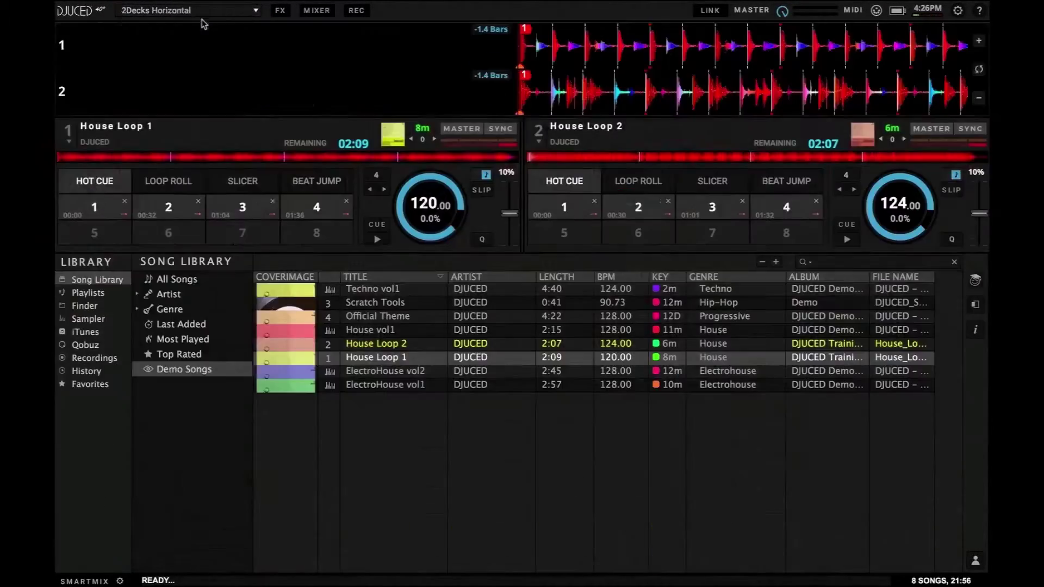
{"action": "left_click", "coordinate": [280, 10]}
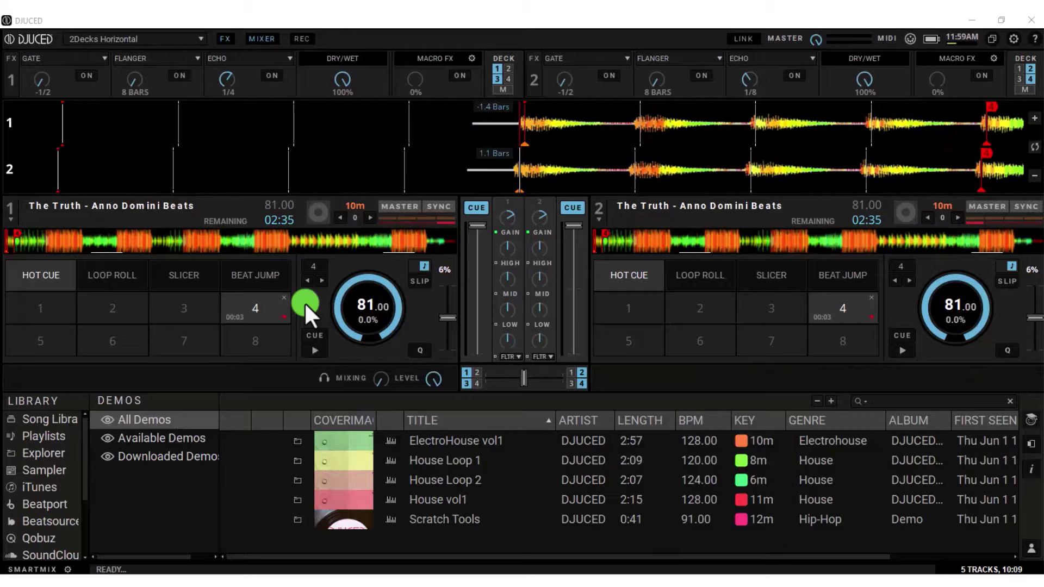
- Start The Truth playing on deck 1 and nudge its waveform into line with deck 2's beats
{"action": "left_click", "coordinate": [252, 345]}
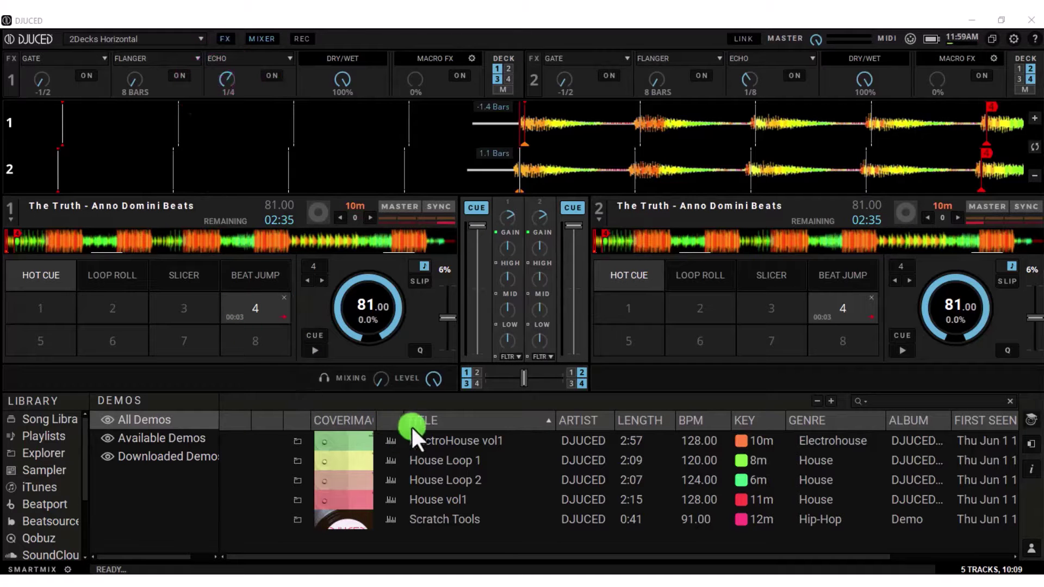
{"action": "left_click", "coordinate": [312, 350]}
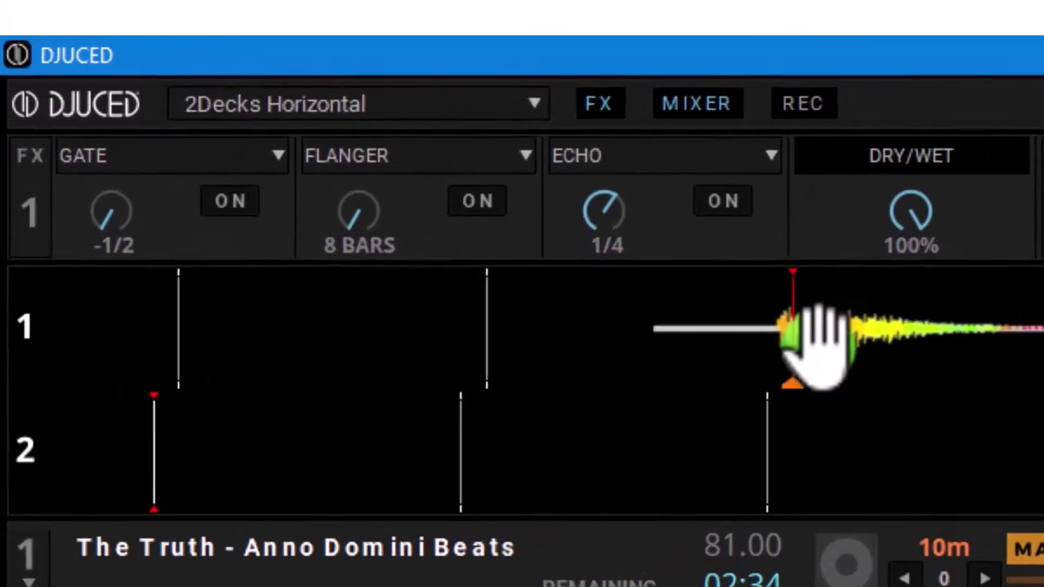
{"action": "left_click", "coordinate": [780, 326]}
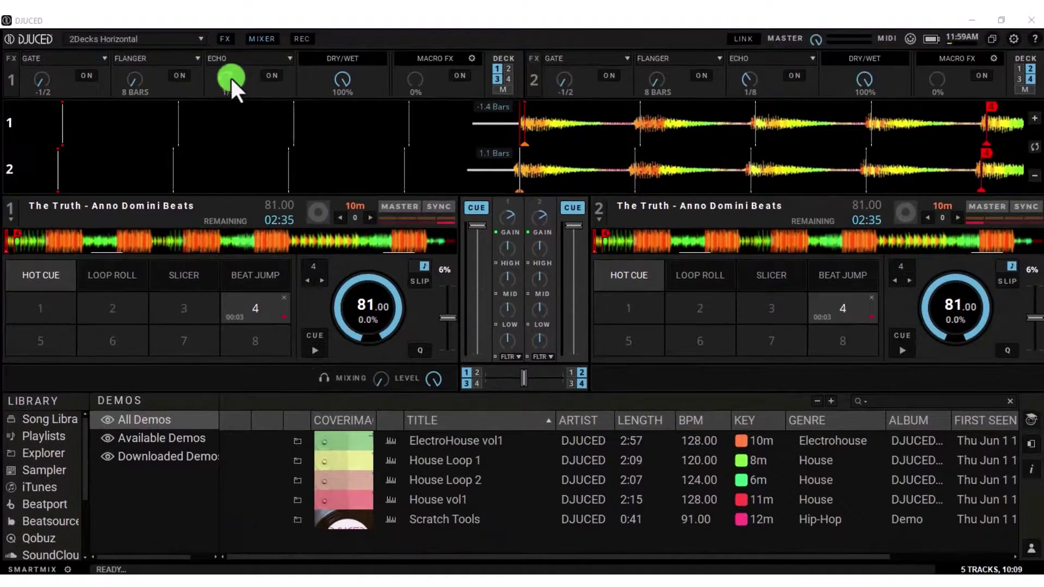
{"action": "left_click", "coordinate": [312, 350]}
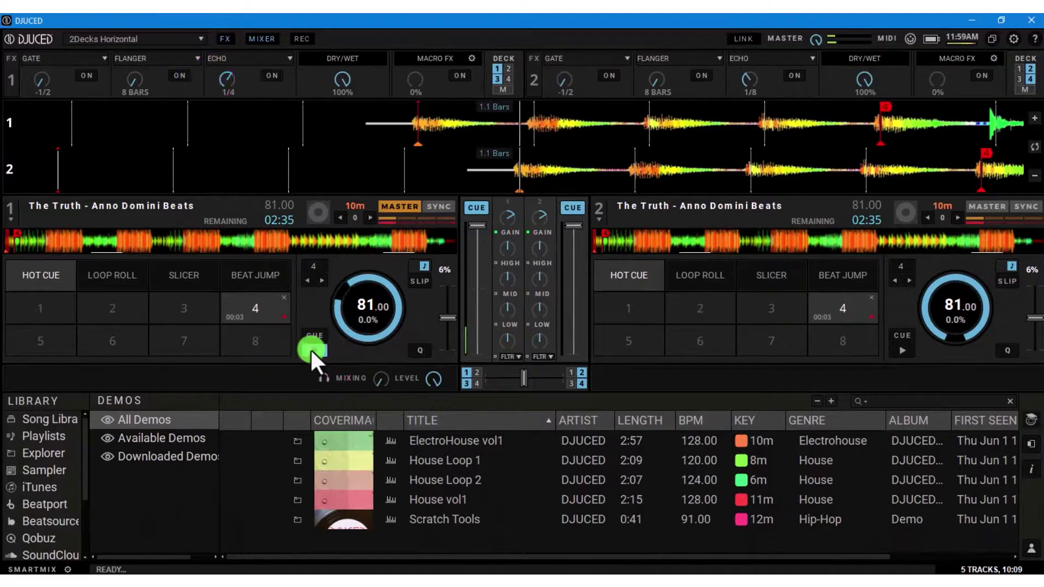
{"action": "left_click", "coordinate": [609, 158]}
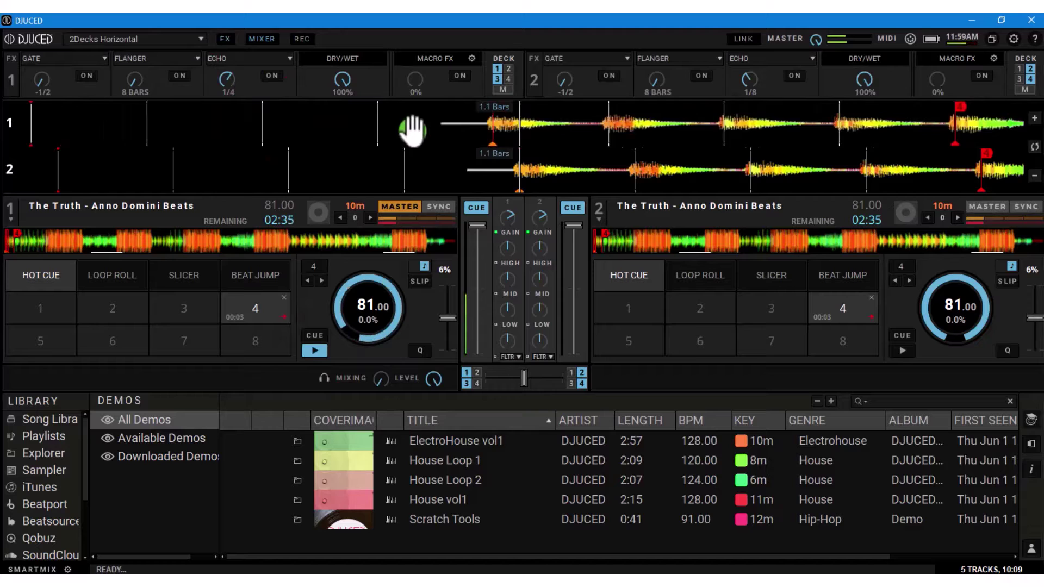
{"action": "left_click_drag", "start_coordinate": [503, 131], "coordinate": [529, 134]}
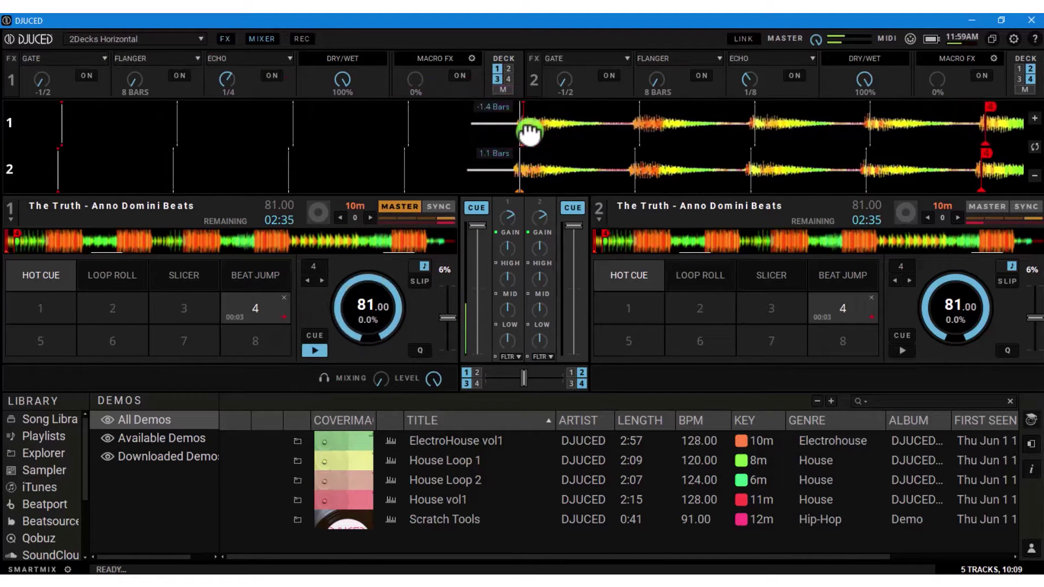
- Retrigger hot cue 4 on deck 1 four times
{"action": "left_click", "coordinate": [254, 304]}
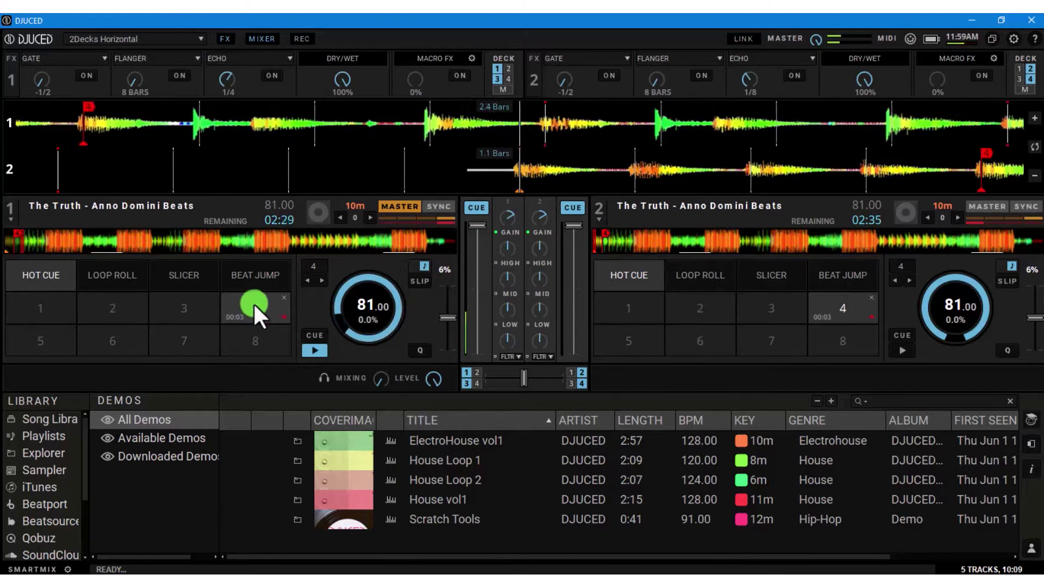
{"action": "left_click", "coordinate": [253, 302]}
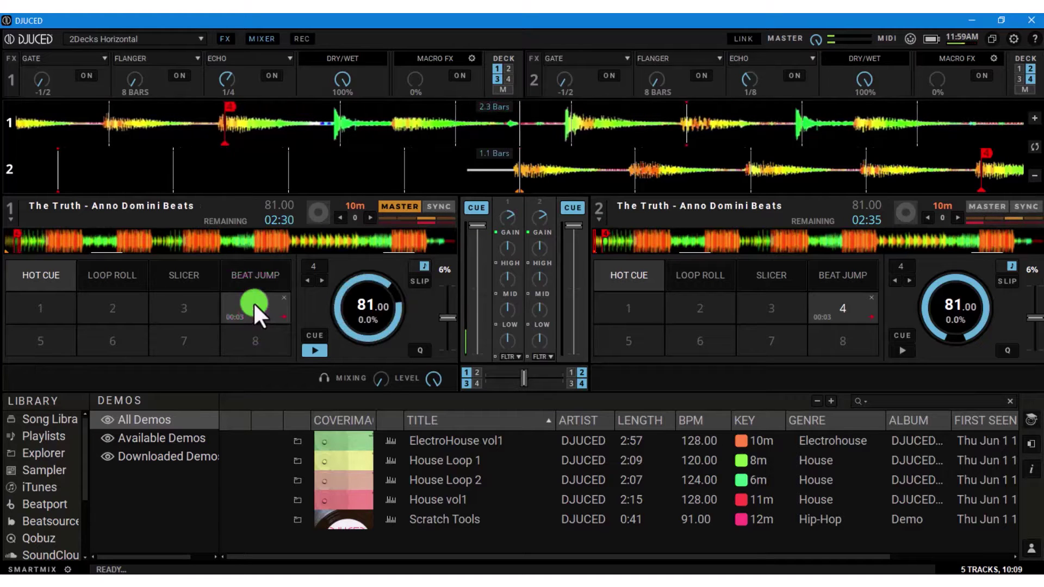
{"action": "left_click", "coordinate": [253, 302]}
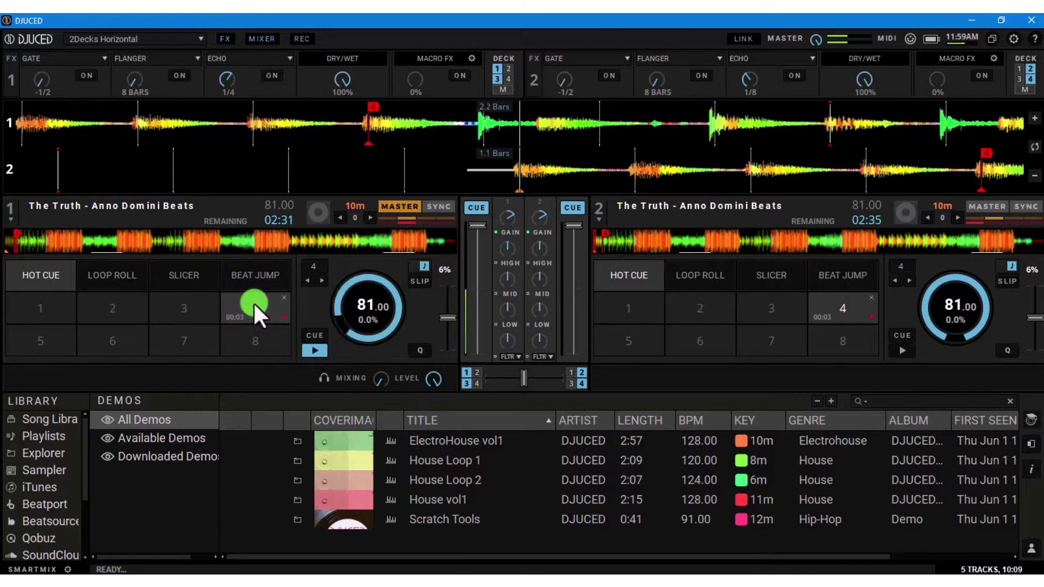
{"action": "left_click", "coordinate": [253, 302]}
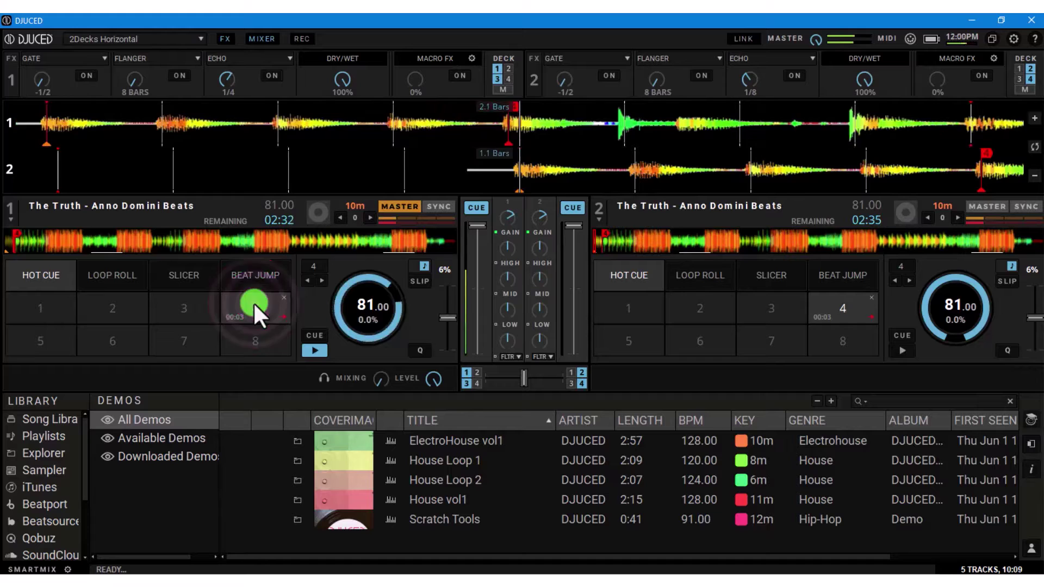
- Turn on deck 1's echo and adjust its timing, starting at 1/4
{"action": "left_click", "coordinate": [270, 73]}
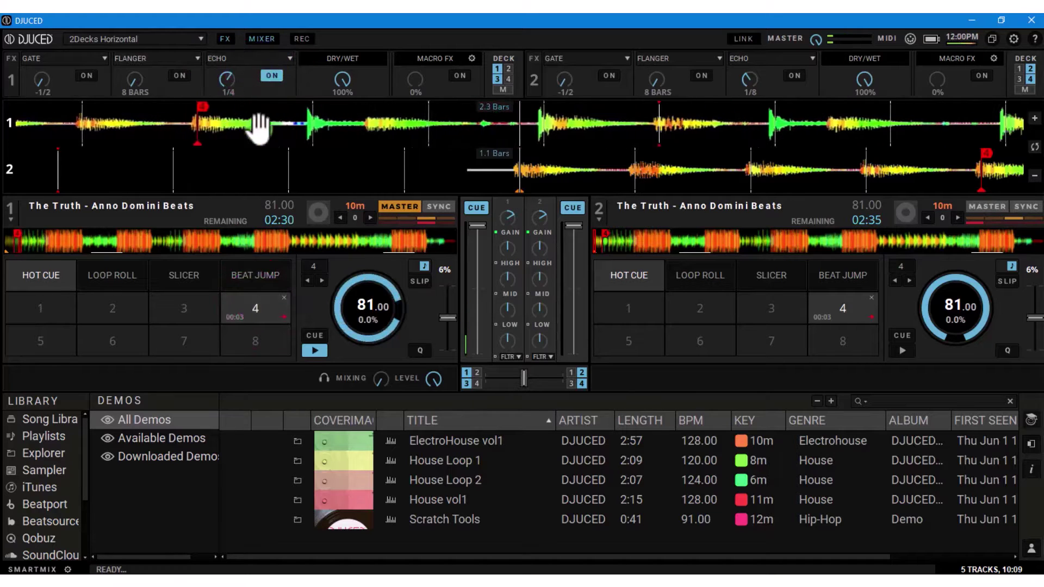
{"action": "left_click_drag", "start_coordinate": [231, 80], "coordinate": [227, 75]}
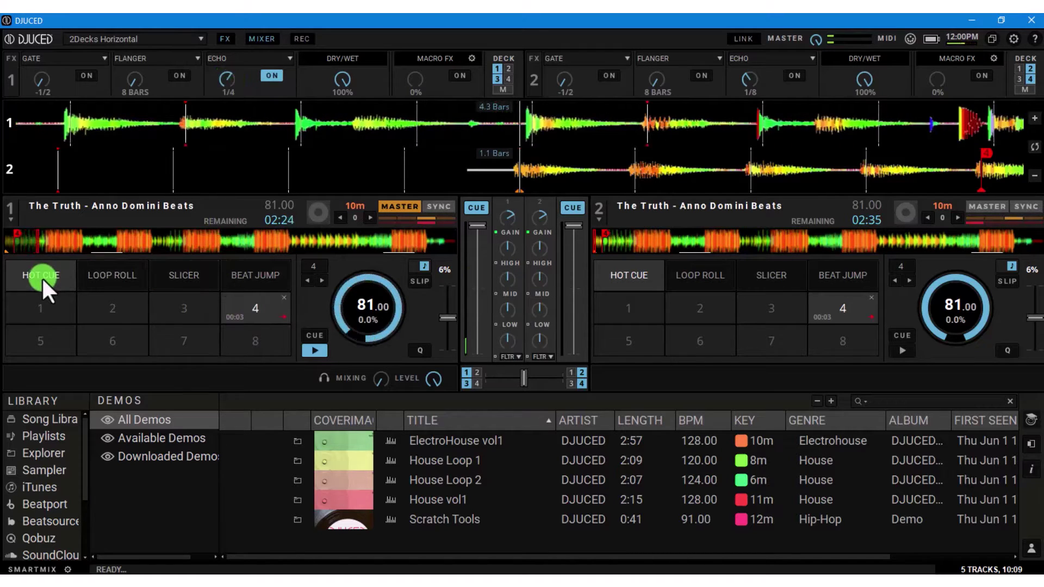
{"action": "mouse_move", "coordinate": [47, 276]}
{"action": "left_mouse_down"}
{"action": "mouse_move", "coordinate": [187, 337]}
{"action": "mouse_move", "coordinate": [178, 340]}
{"action": "mouse_move", "coordinate": [383, 258]}
{"action": "mouse_move", "coordinate": [257, 308]}
{"action": "mouse_move", "coordinate": [252, 299]}
{"action": "left_mouse_up"}
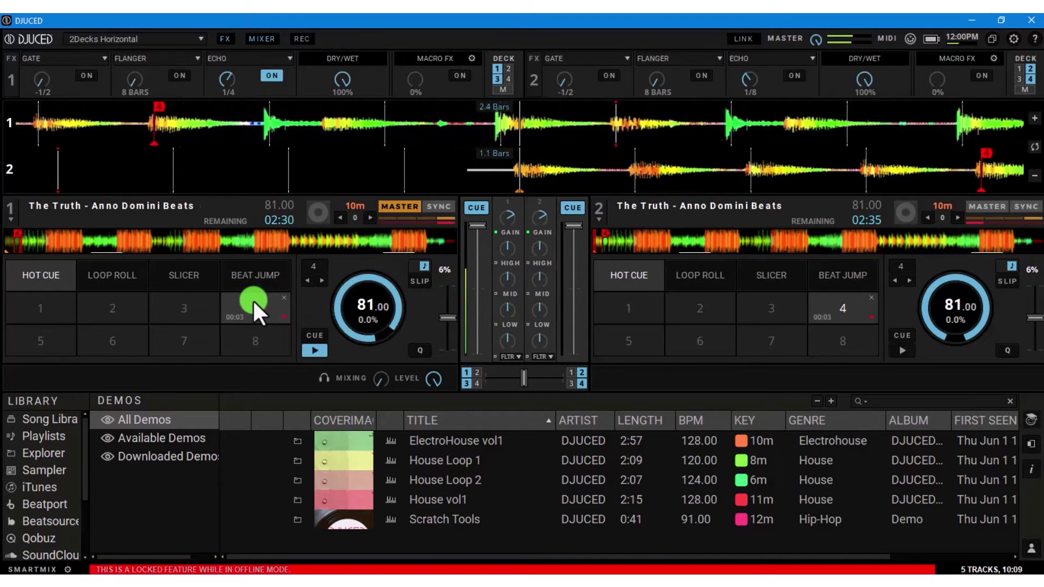
{"action": "left_click_drag", "start_coordinate": [252, 299], "coordinate": [250, 187]}
{"action": "left_click_drag", "start_coordinate": [228, 81], "coordinate": [228, 72]}
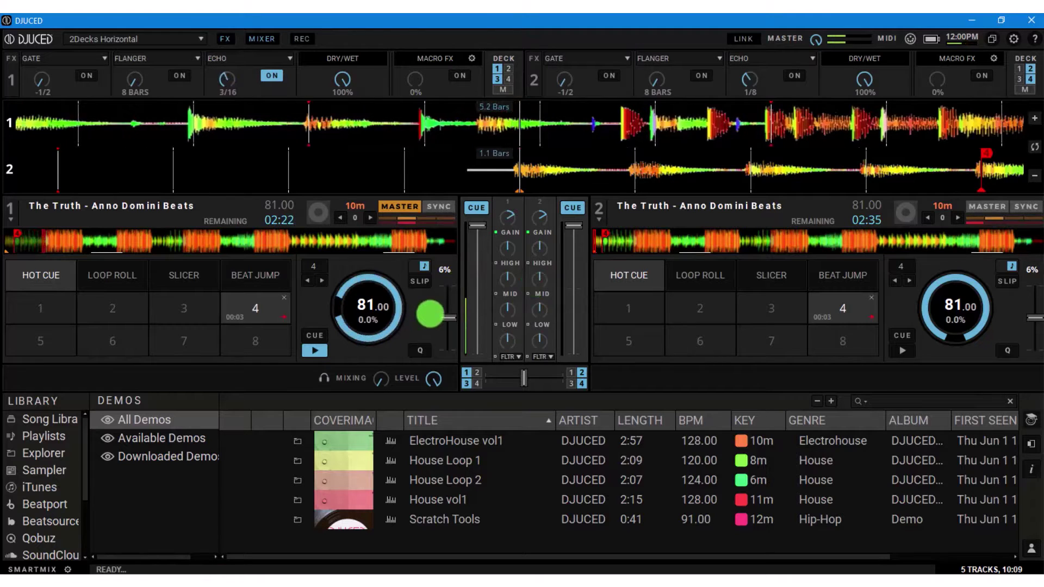
- Set deck 1's echo timing to 1/8 while retriggering hot cue 4 repeatedly
{"action": "left_click", "coordinate": [254, 301]}
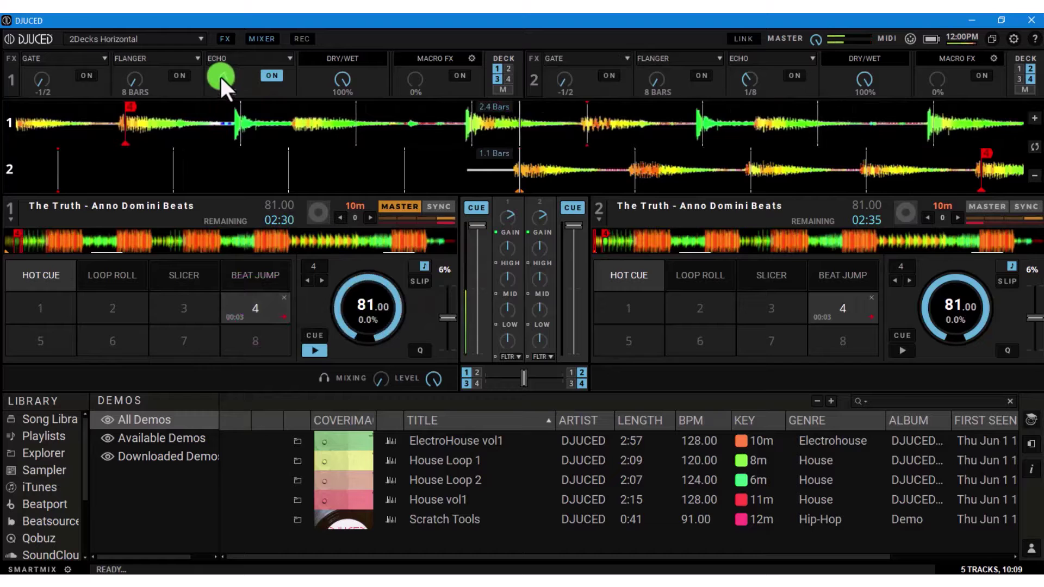
{"action": "left_click_drag", "start_coordinate": [225, 80], "coordinate": [225, 85]}
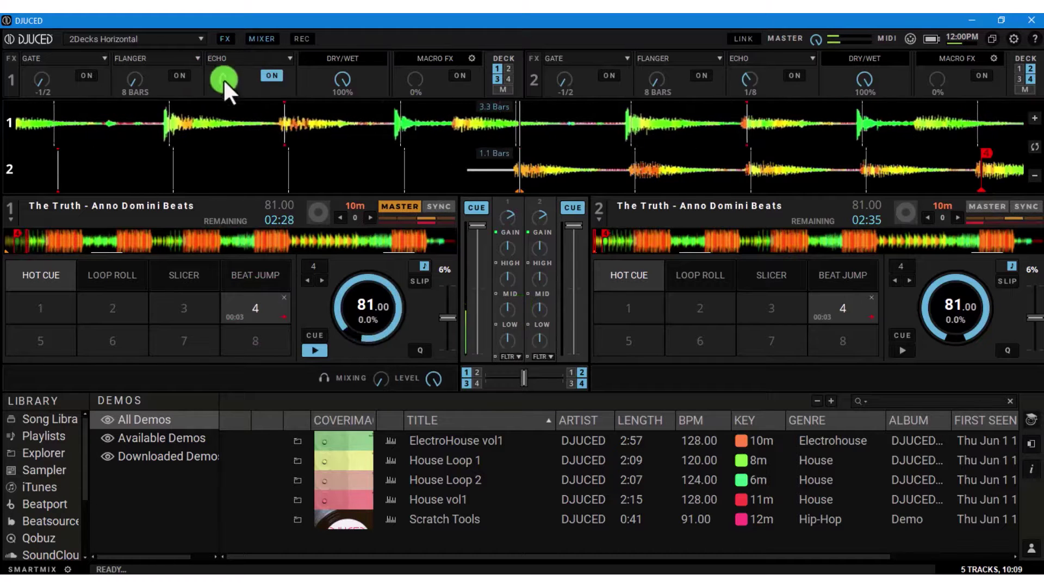
{"action": "left_click", "coordinate": [255, 308]}
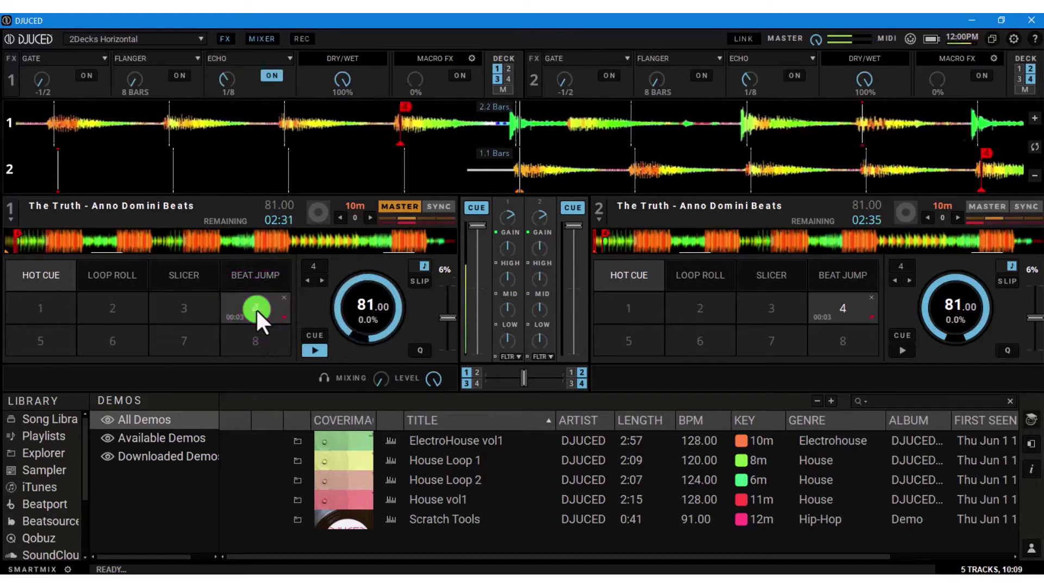
{"action": "left_click", "coordinate": [255, 309]}
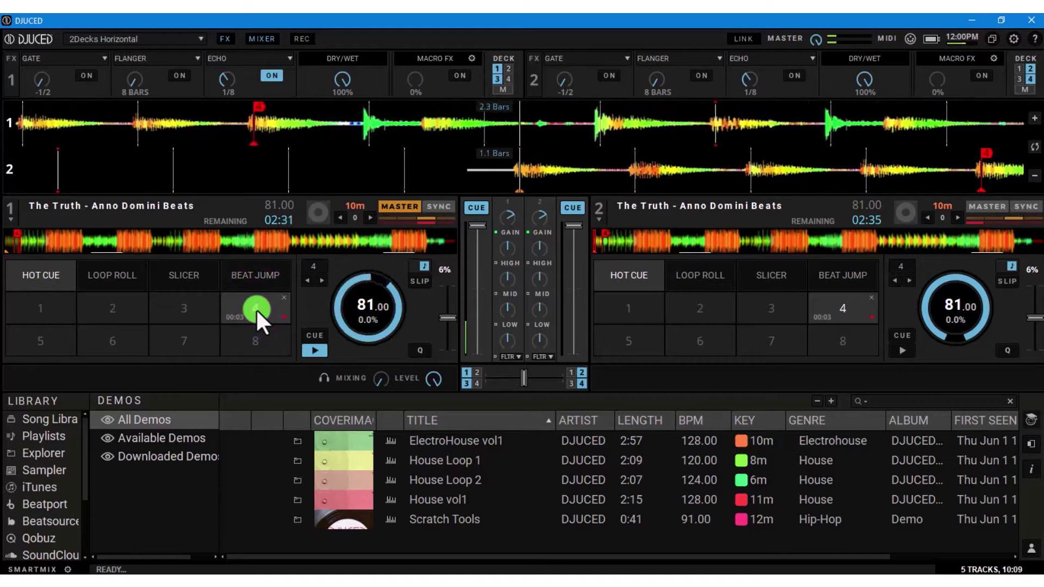
{"action": "left_click", "coordinate": [255, 308]}
{"action": "left_click", "coordinate": [225, 76]}
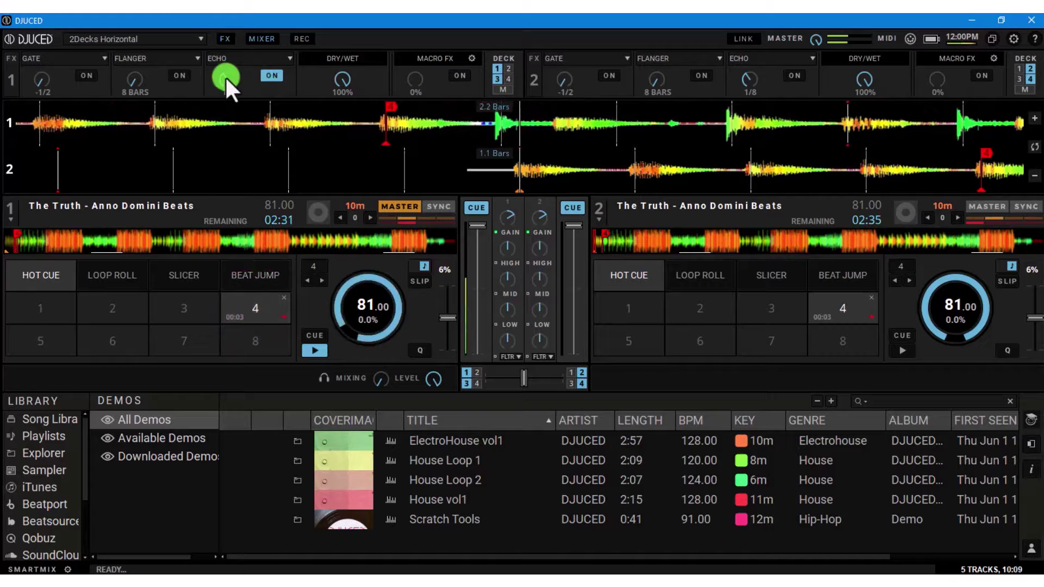
{"action": "left_click", "coordinate": [521, 309]}
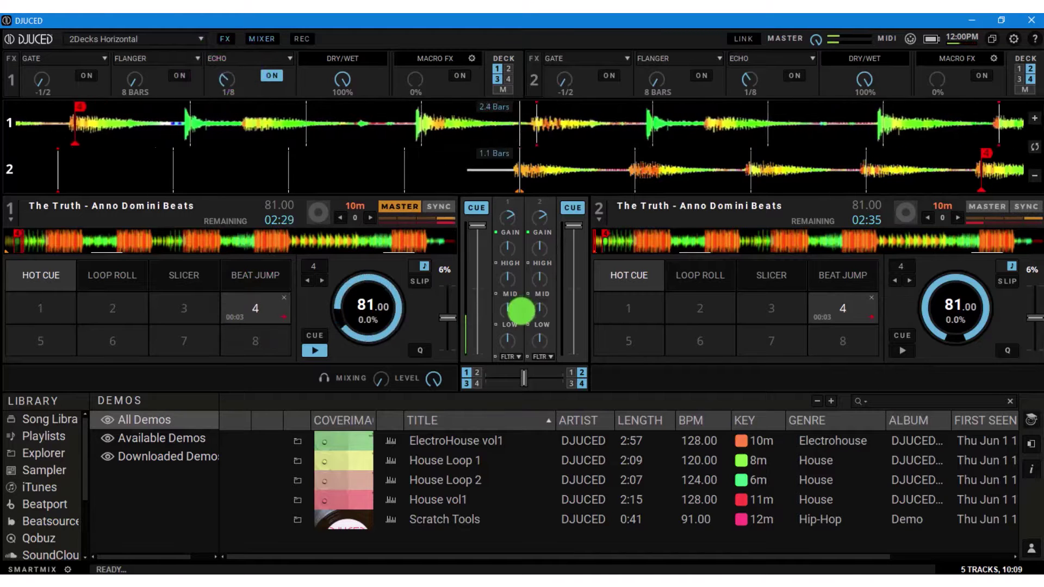
{"action": "left_click", "coordinate": [250, 306]}
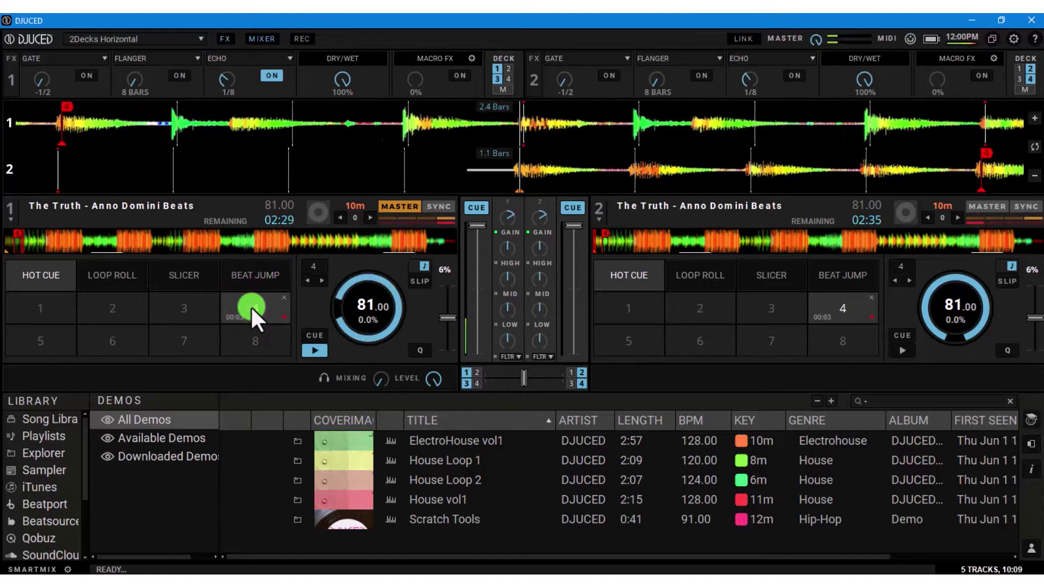
- Switch deck 1's pads to Slicer, trigger slice 2, then pause The Truth
{"action": "left_click", "coordinate": [183, 274]}
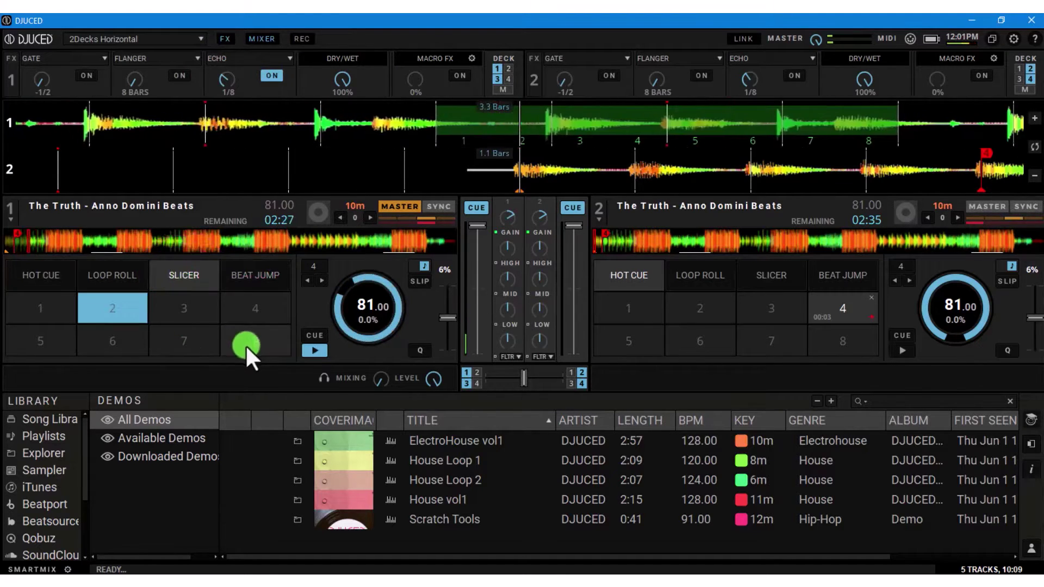
{"action": "left_click", "coordinate": [104, 309]}
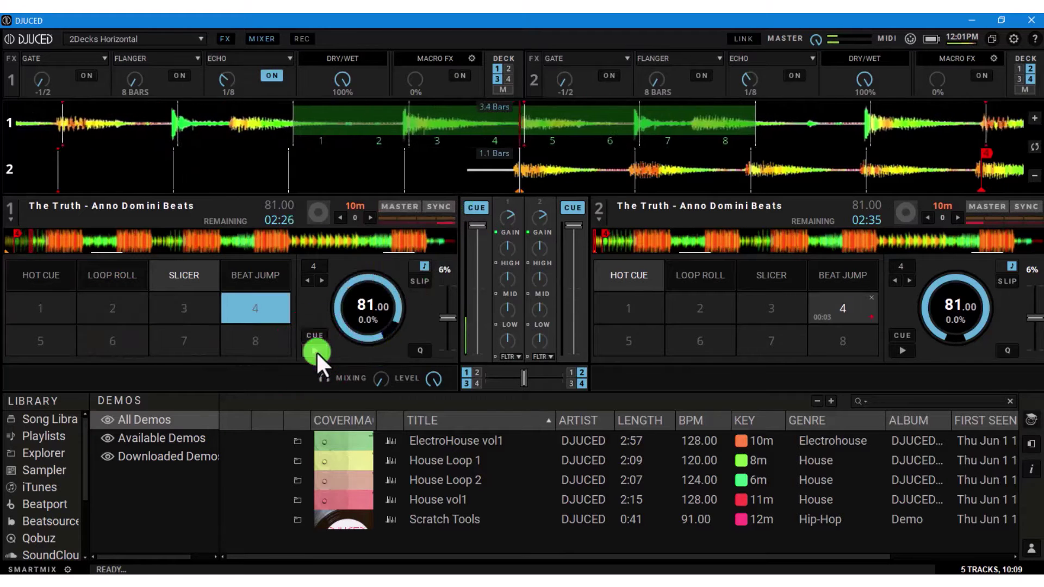
{"action": "left_click", "coordinate": [354, 331]}
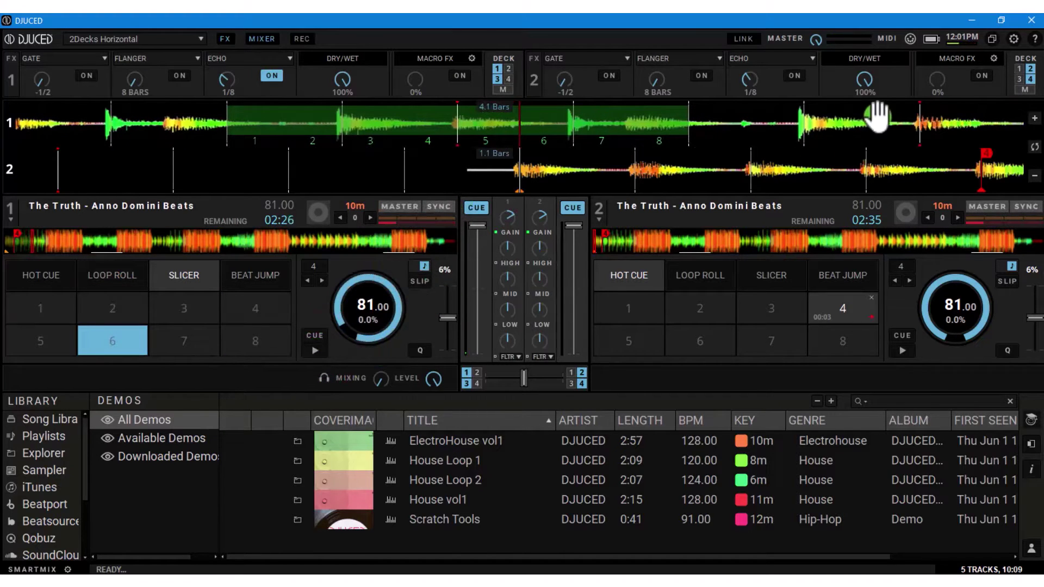
{"action": "left_click", "coordinate": [775, 513]}
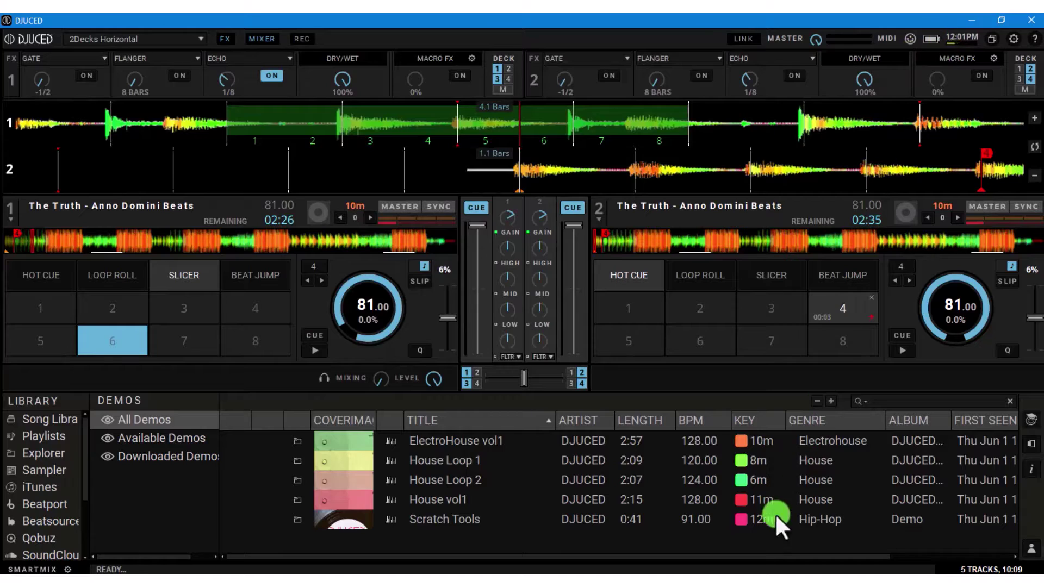
{"action": "left_click", "coordinate": [767, 574]}
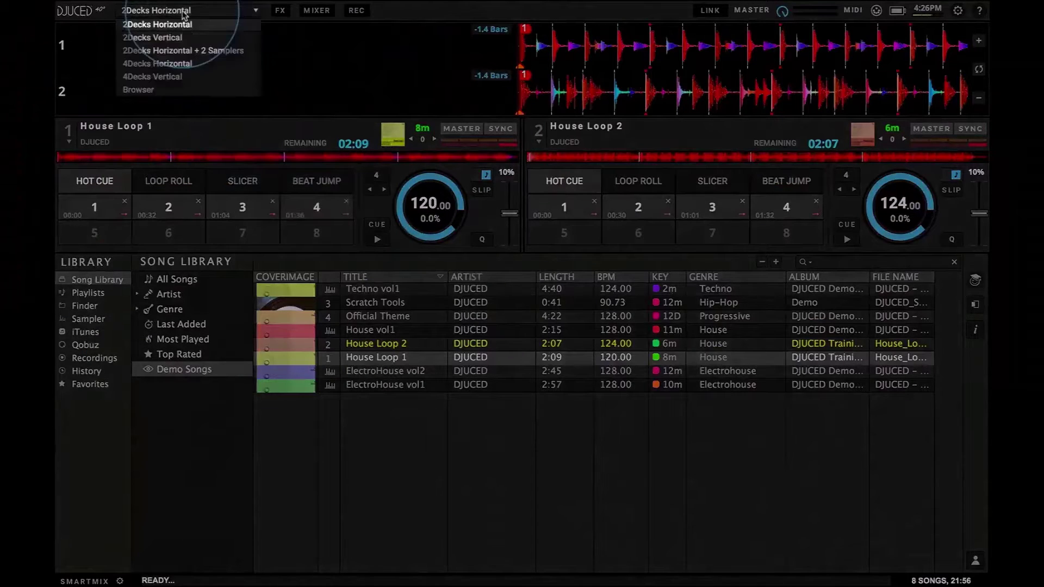
- Cycle through 4Decks Horizontal and 4Decks Vertical, then return to 2Decks Horizontal
{"action": "left_click", "coordinate": [179, 62]}
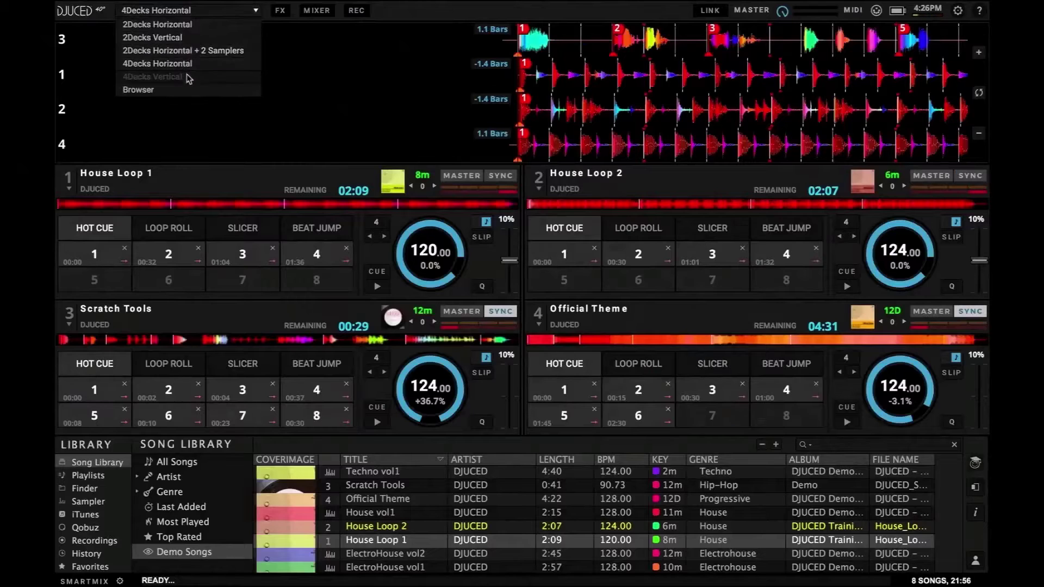
{"action": "left_click", "coordinate": [187, 79]}
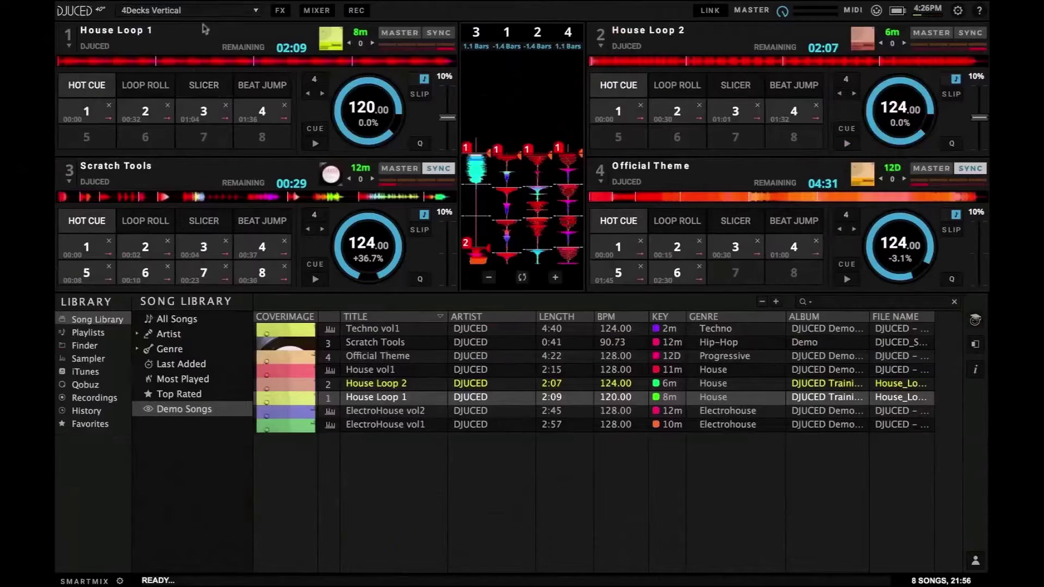
{"action": "left_click", "coordinate": [216, 12]}
{"action": "left_click", "coordinate": [203, 24]}
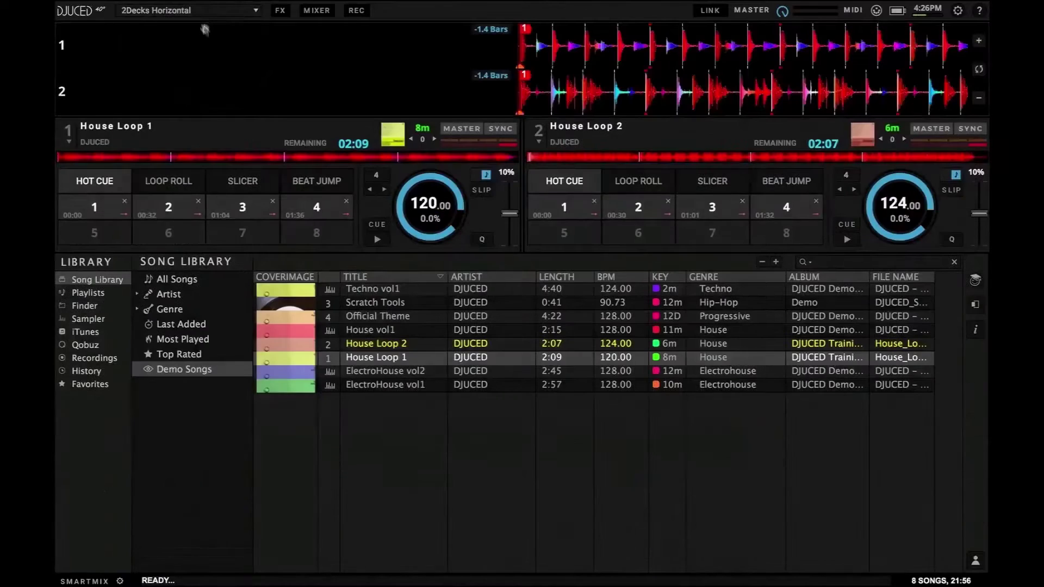
- Show the effects and mixer panels and widen the Title column slightly
{"action": "left_click", "coordinate": [280, 12]}
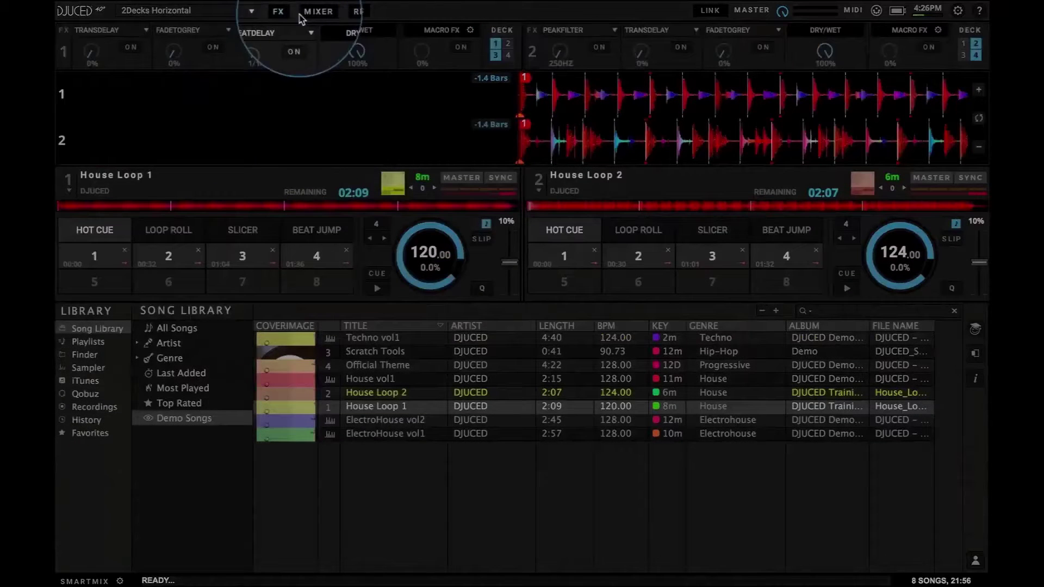
{"action": "left_click", "coordinate": [307, 13]}
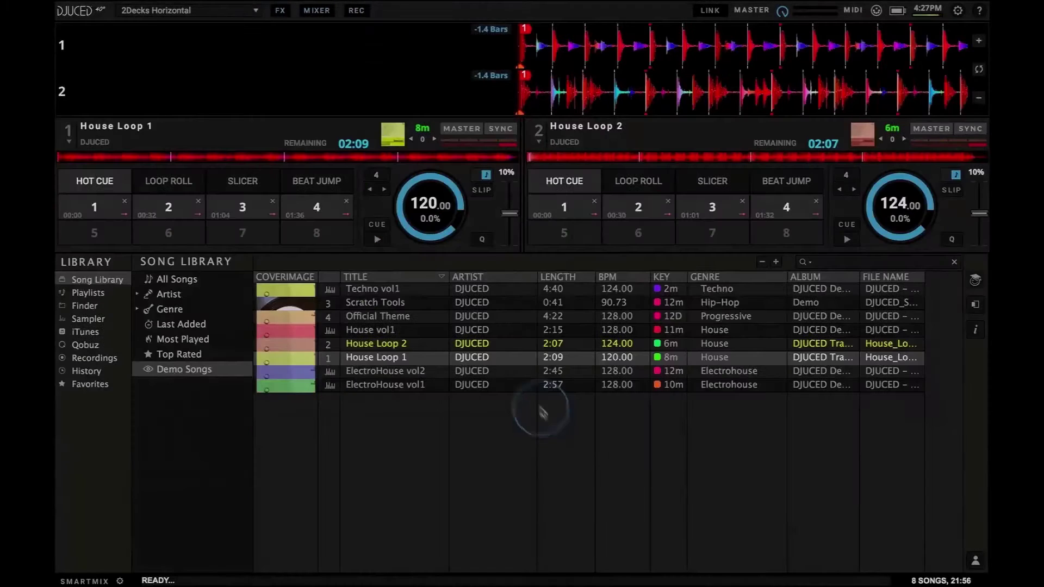
{"action": "mouse_move", "coordinate": [449, 278]}
{"action": "left_mouse_down"}
{"action": "mouse_move", "coordinate": [543, 270]}
{"action": "mouse_move", "coordinate": [452, 282]}
{"action": "left_mouse_up"}
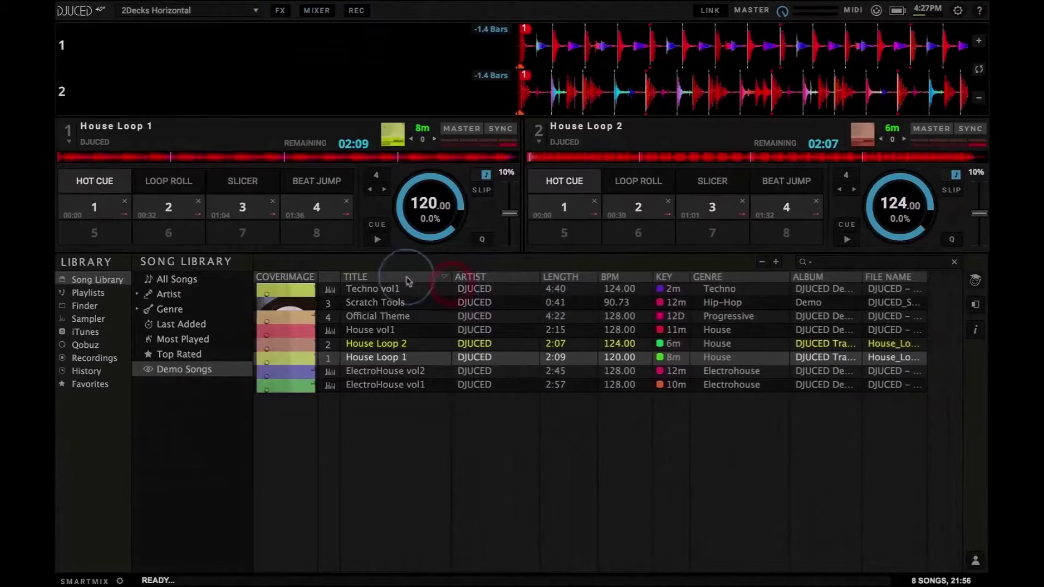
- Add a Year column to the song library and open the Browser settings page
{"action": "right_click", "coordinate": [403, 279]}
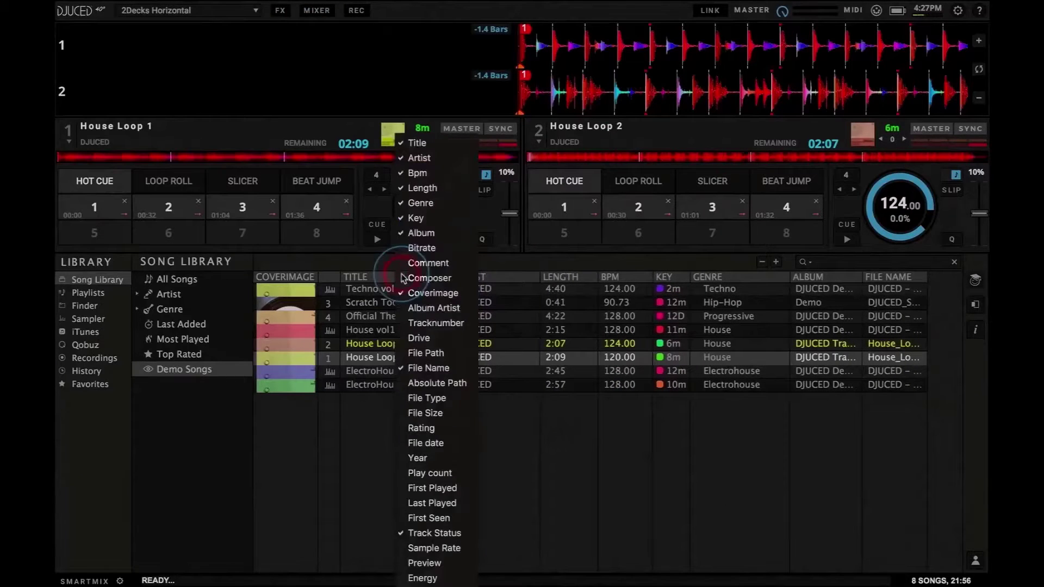
{"action": "left_click", "coordinate": [421, 464]}
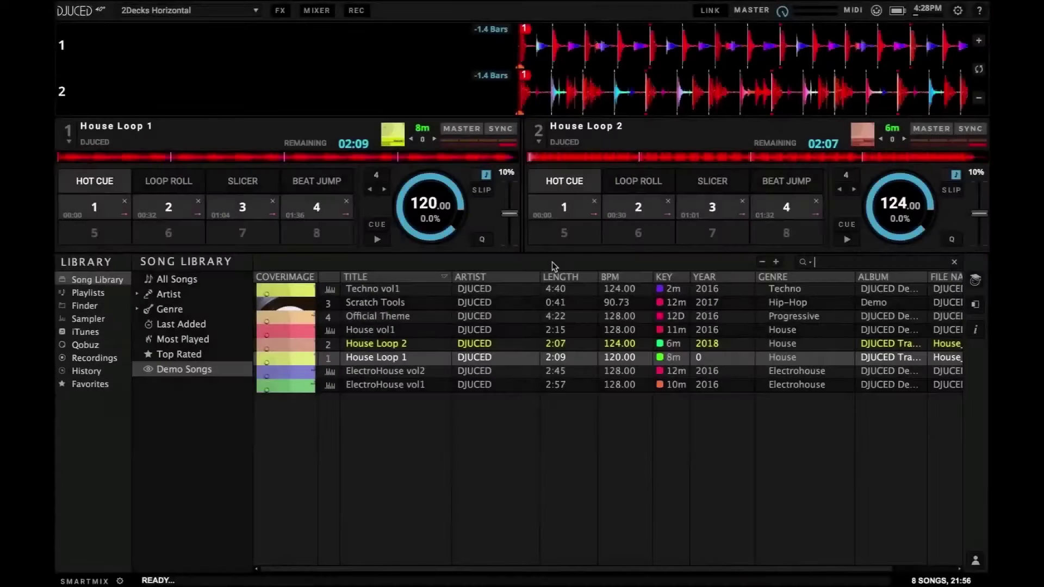
{"action": "left_click", "coordinate": [957, 21]}
{"action": "left_click", "coordinate": [118, 234]}
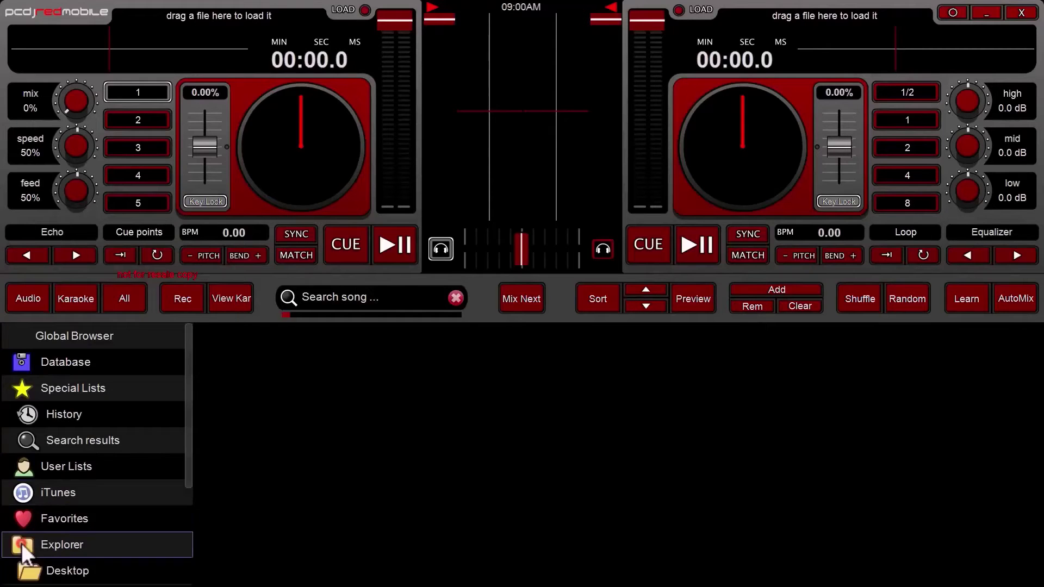
- Expand the Explorer tree to the D: drive, collapsing the Desktop folder
{"action": "left_click_drag", "start_coordinate": [31, 389], "coordinate": [31, 543]}
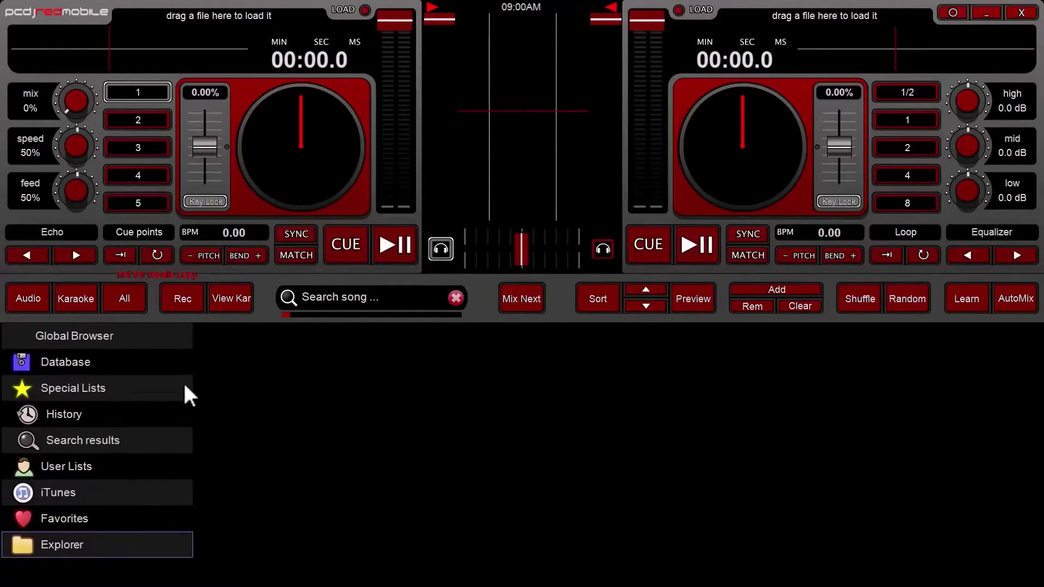
{"action": "left_click", "coordinate": [44, 545]}
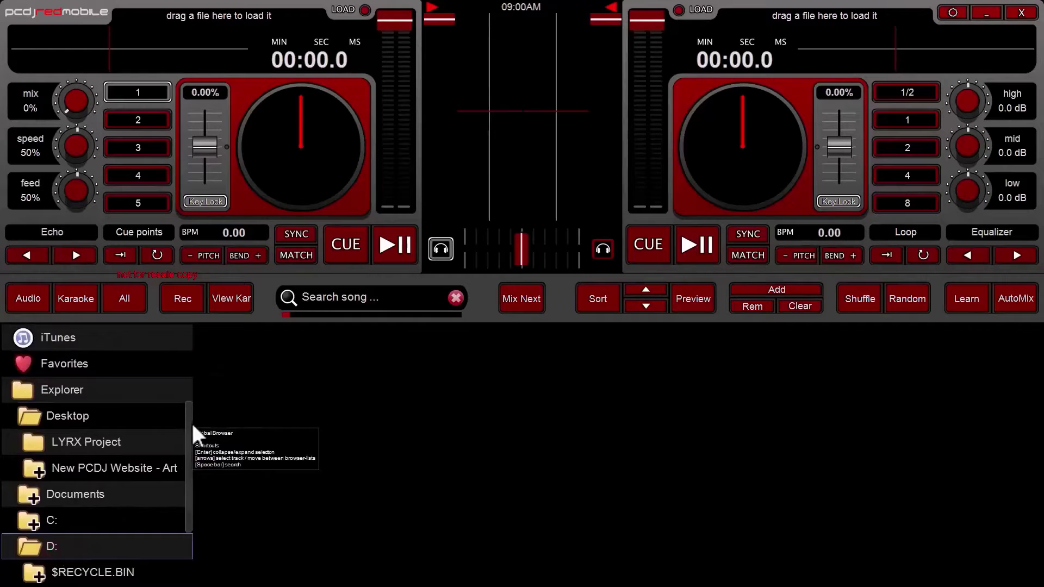
{"action": "left_click", "coordinate": [57, 544]}
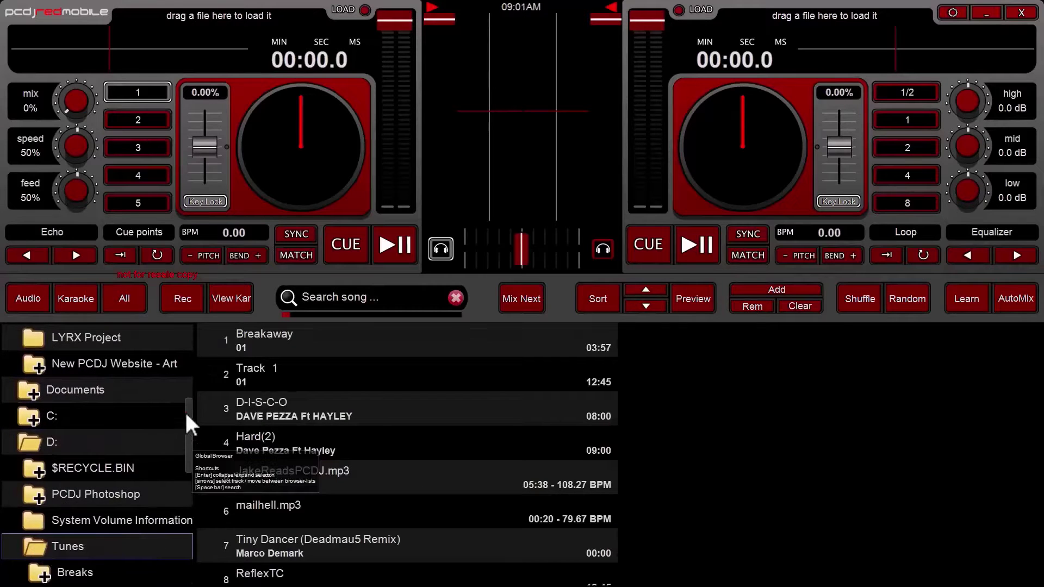
{"action": "scroll", "coordinate": [43, 419], "scroll_direction": "down", "scroll_amount": 5}
{"action": "scroll", "coordinate": [40, 555], "scroll_direction": "up", "scroll_amount": 5}
{"action": "scroll", "coordinate": [41, 347], "scroll_direction": "up", "scroll_amount": 1}
{"action": "left_click", "coordinate": [41, 348]}
{"action": "scroll", "coordinate": [47, 373], "scroll_direction": "up", "scroll_amount": 2}
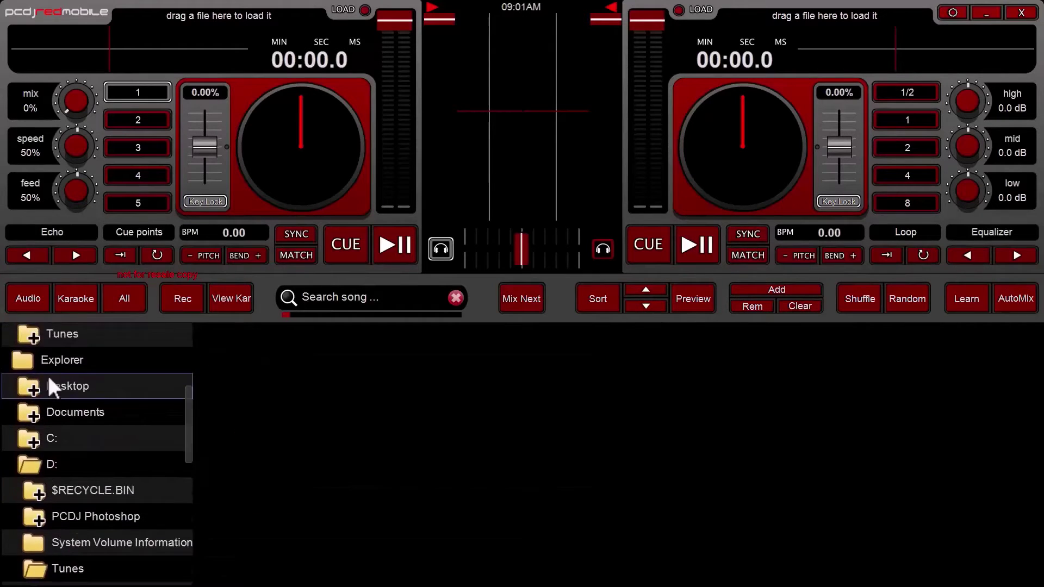
{"action": "scroll", "coordinate": [44, 424], "scroll_direction": "up", "scroll_amount": 4}
- Expand the Tunes folder and list the tracks in Breaks, then in Tunes
{"action": "left_click", "coordinate": [61, 541]}
{"action": "scroll", "coordinate": [87, 424], "scroll_direction": "down", "scroll_amount": 3}
{"action": "left_click", "coordinate": [82, 421]}
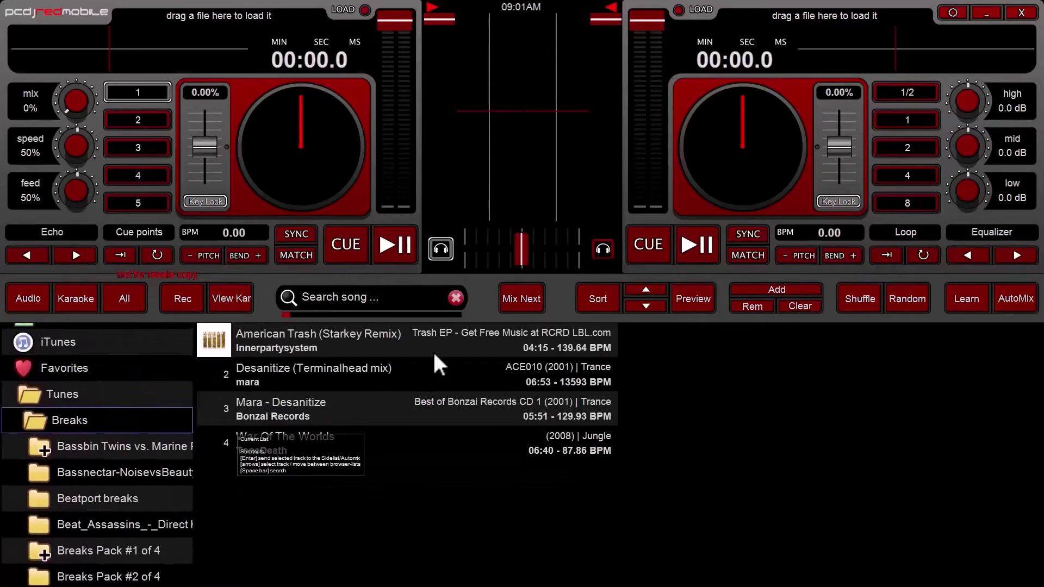
{"action": "left_click", "coordinate": [62, 394]}
{"action": "scroll", "coordinate": [65, 408], "scroll_direction": "up", "scroll_amount": 3}
{"action": "scroll", "coordinate": [163, 435], "scroll_direction": "down", "scroll_amount": 5}
{"action": "scroll", "coordinate": [174, 521], "scroll_direction": "down", "scroll_amount": 5}
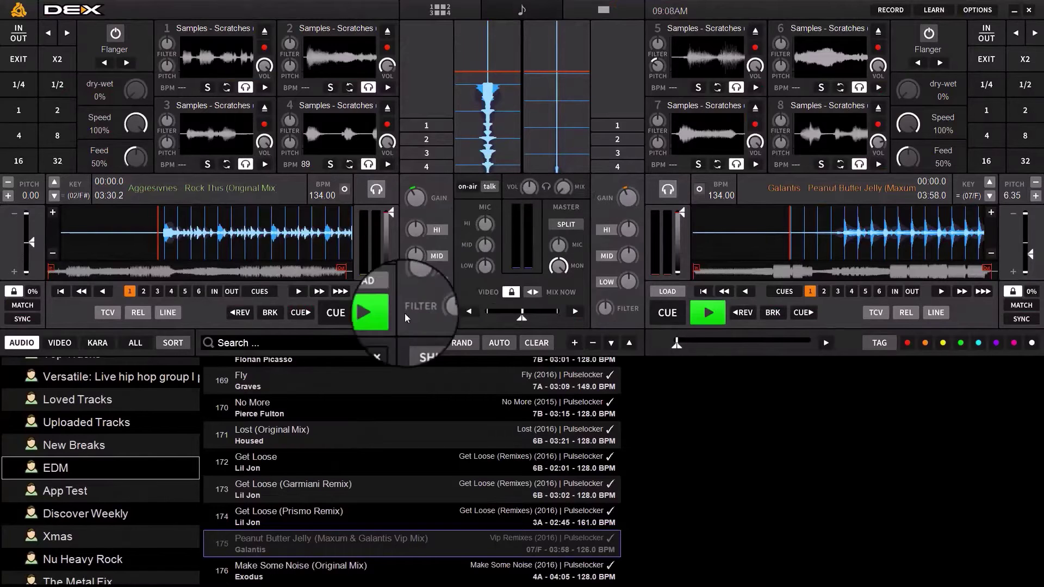
- Play deck 1 and turn on SYNC for both decks, locking them at 134 BPM
{"action": "left_click", "coordinate": [376, 312]}
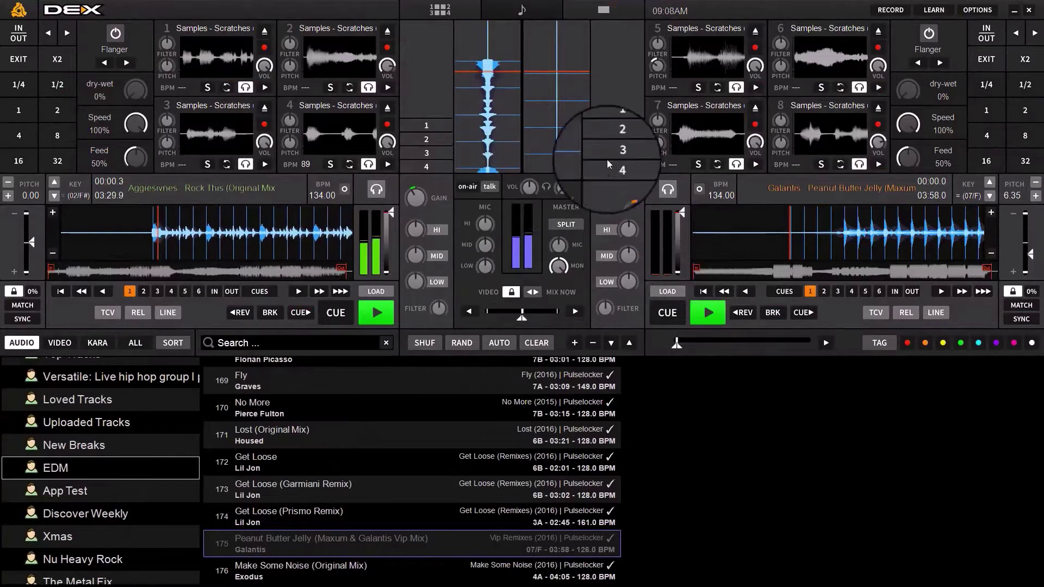
{"action": "left_click", "coordinate": [21, 321]}
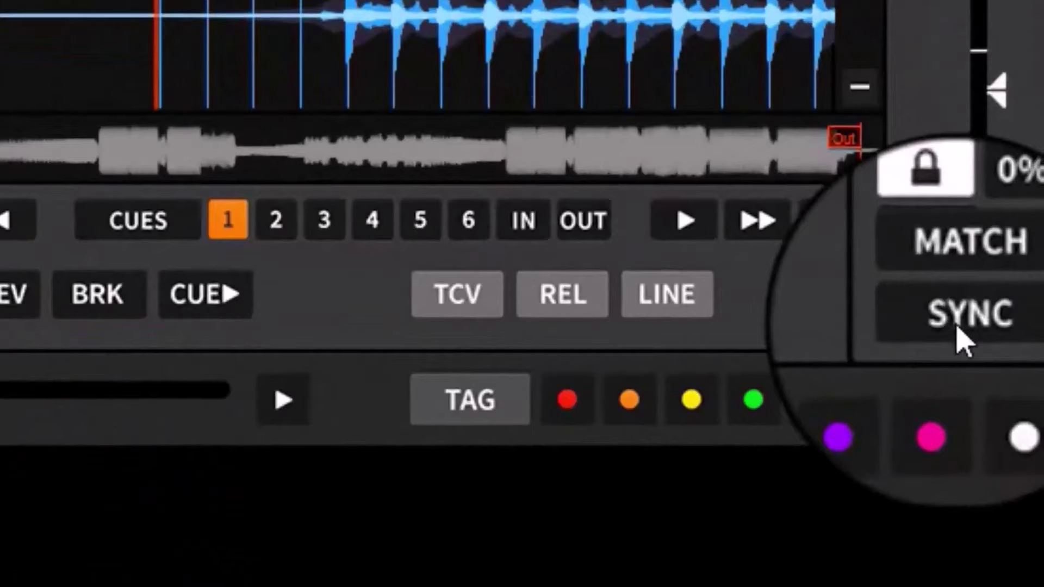
{"action": "left_click", "coordinate": [957, 330]}
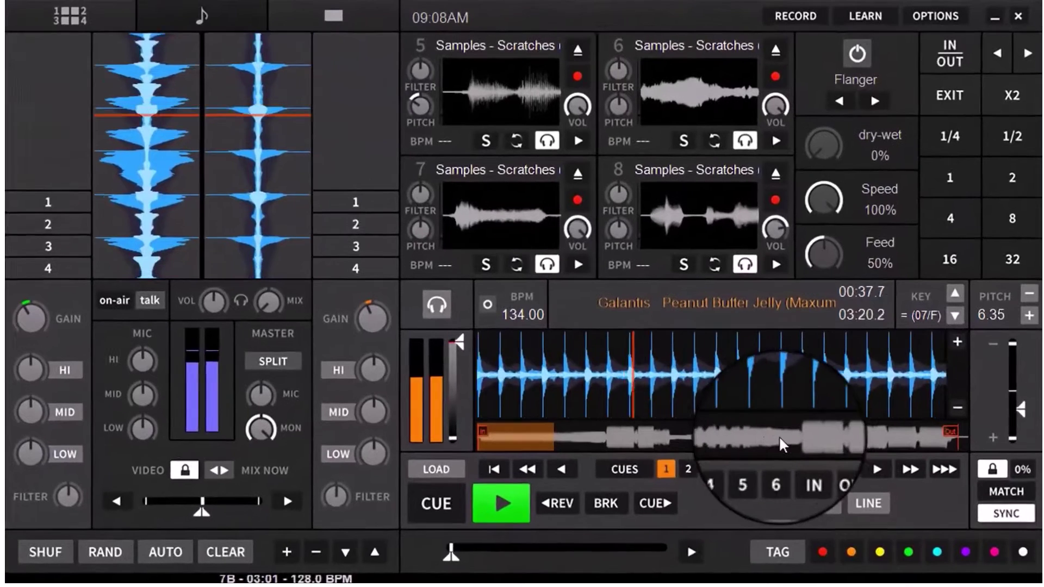
- Seek Peanut Butter Jelly on deck 2 to about 02:21, 00:25, 01:23, 00:30 and 02:40
{"action": "left_click", "coordinate": [766, 438]}
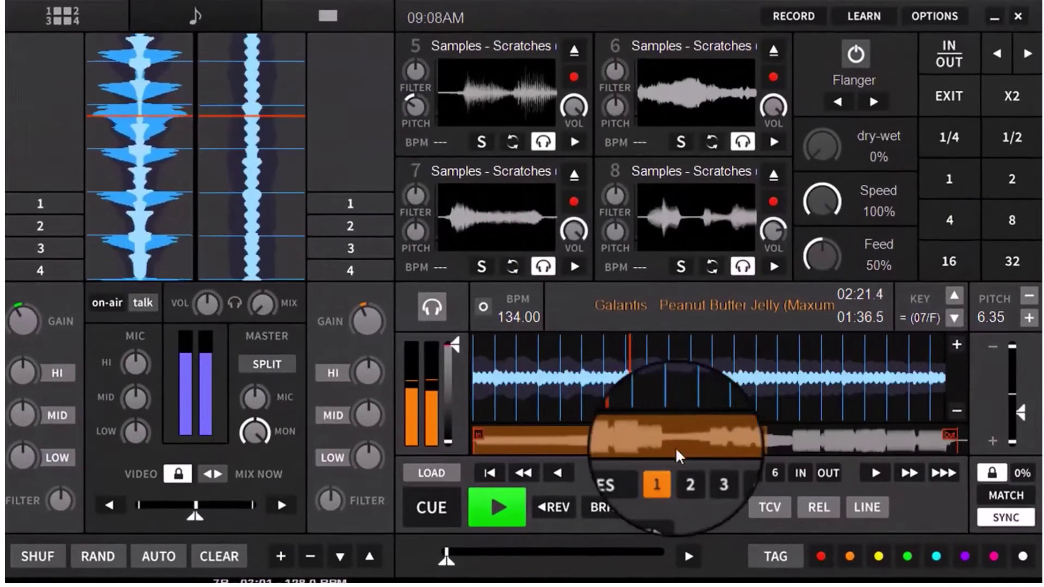
{"action": "left_click", "coordinate": [525, 442]}
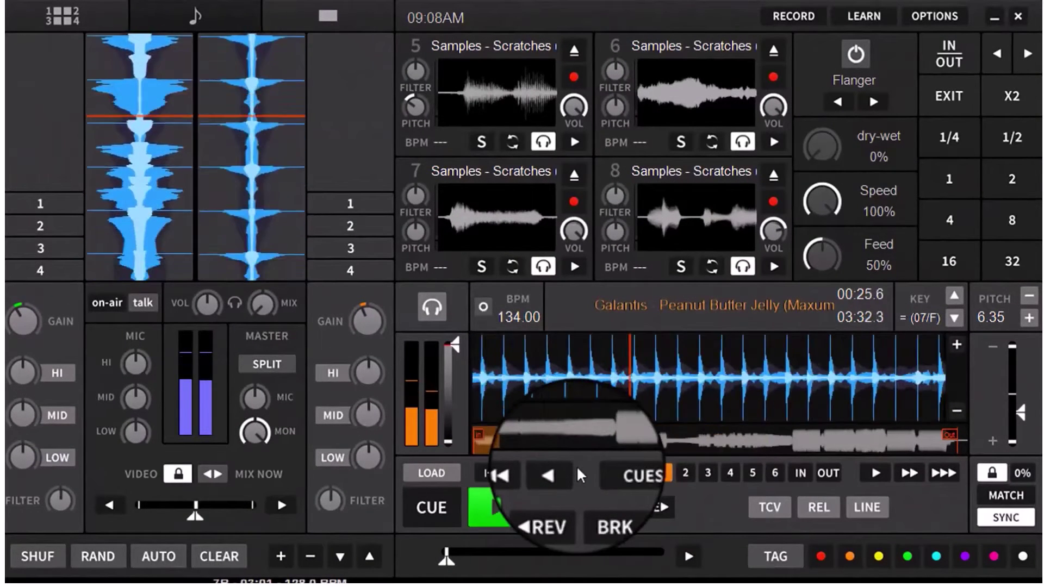
{"action": "left_click", "coordinate": [645, 431]}
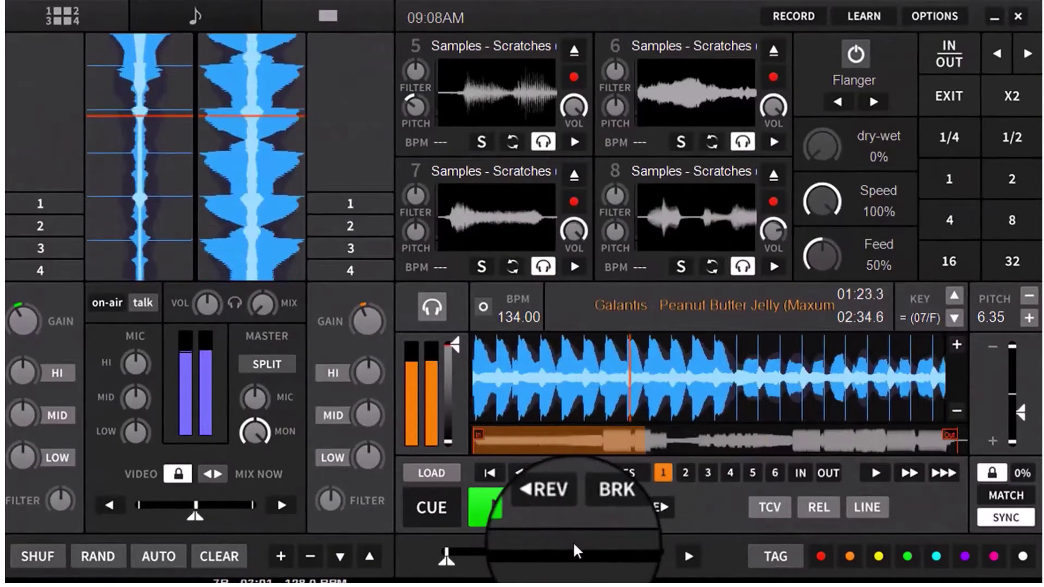
{"action": "left_click", "coordinate": [533, 445]}
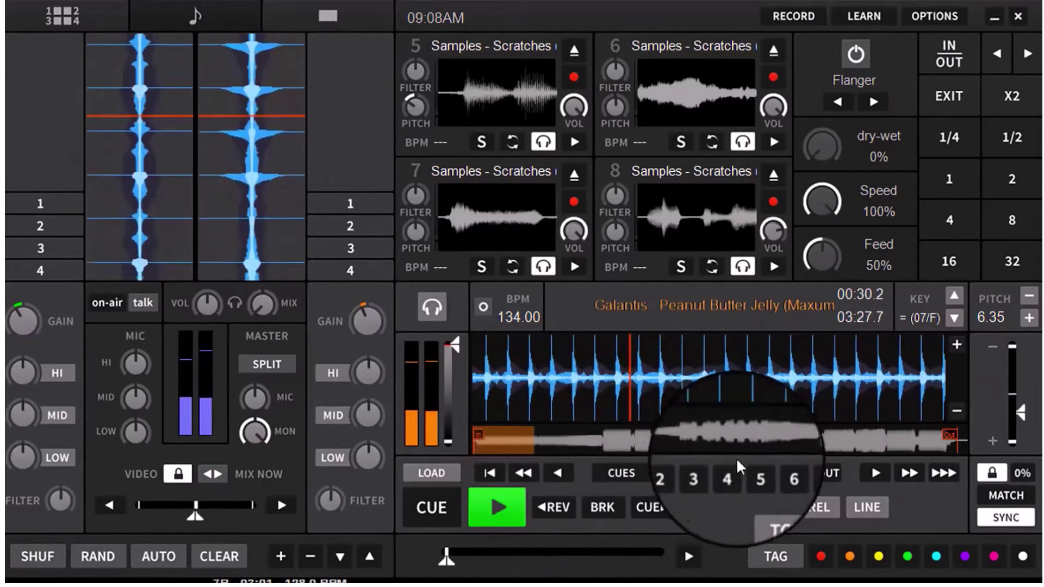
{"action": "left_click", "coordinate": [805, 438]}
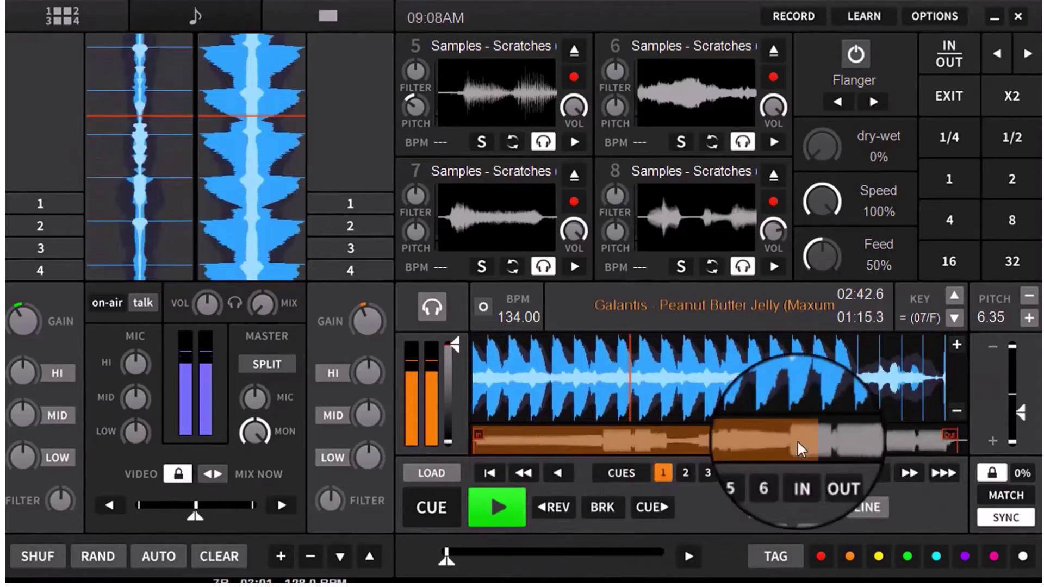
- Seek deck 2 to about 01:02, 00:25, 00:37, the start and near the end, then stop deck 1
{"action": "left_click", "coordinate": [600, 442]}
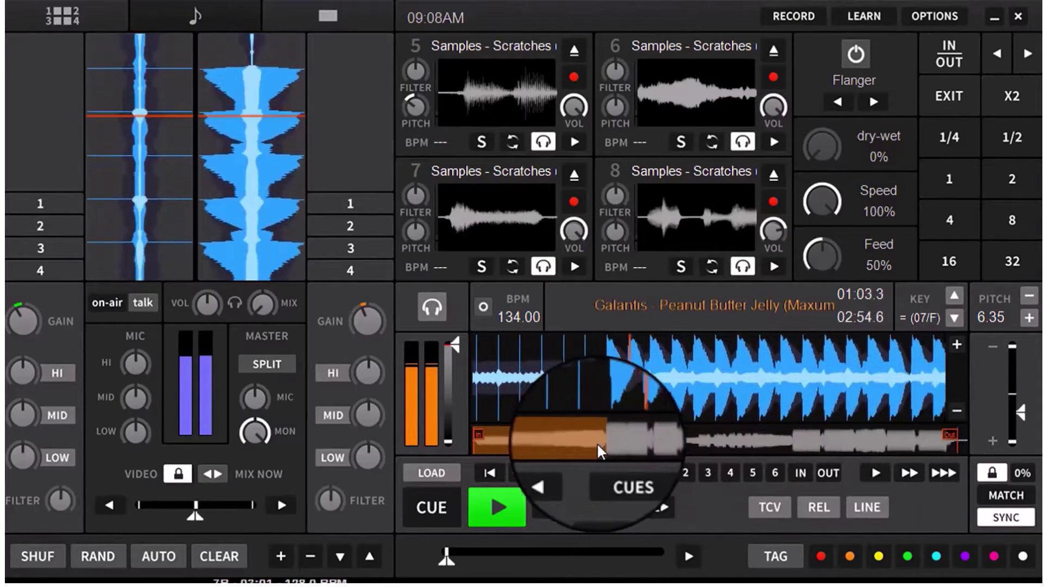
{"action": "left_click", "coordinate": [524, 442]}
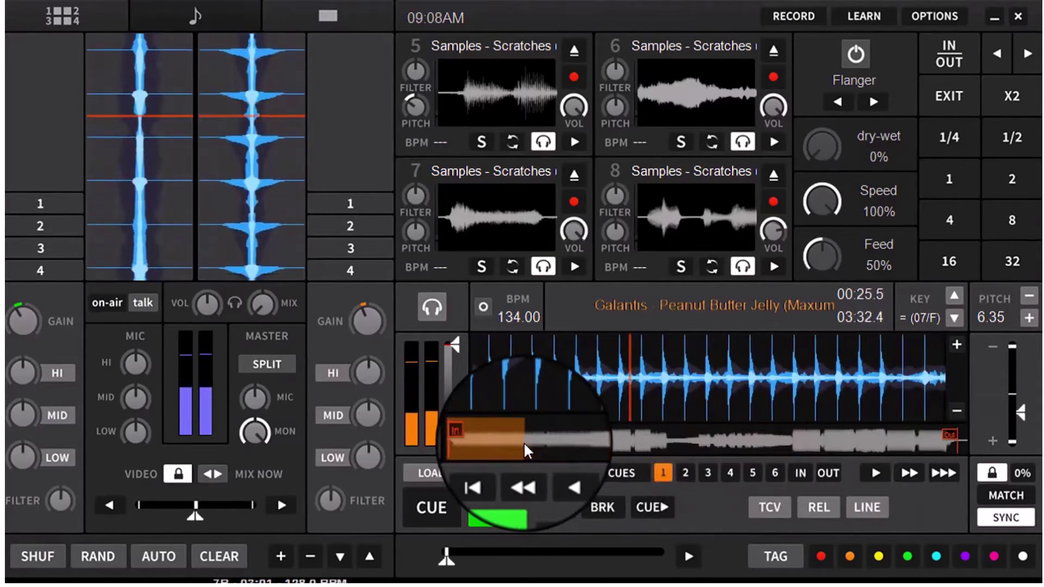
{"action": "left_click", "coordinate": [549, 441]}
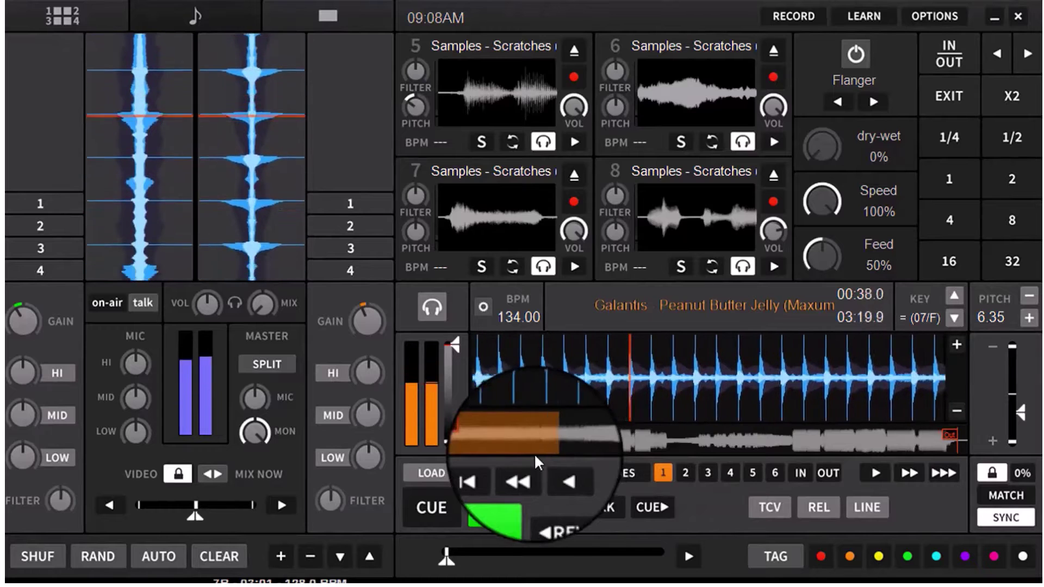
{"action": "left_click", "coordinate": [488, 442]}
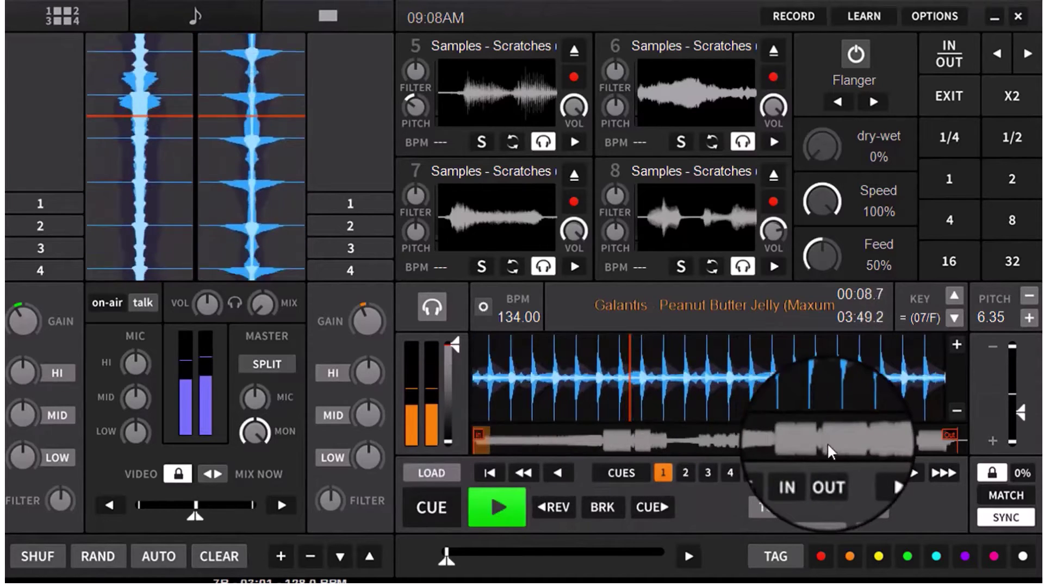
{"action": "left_click", "coordinate": [835, 442]}
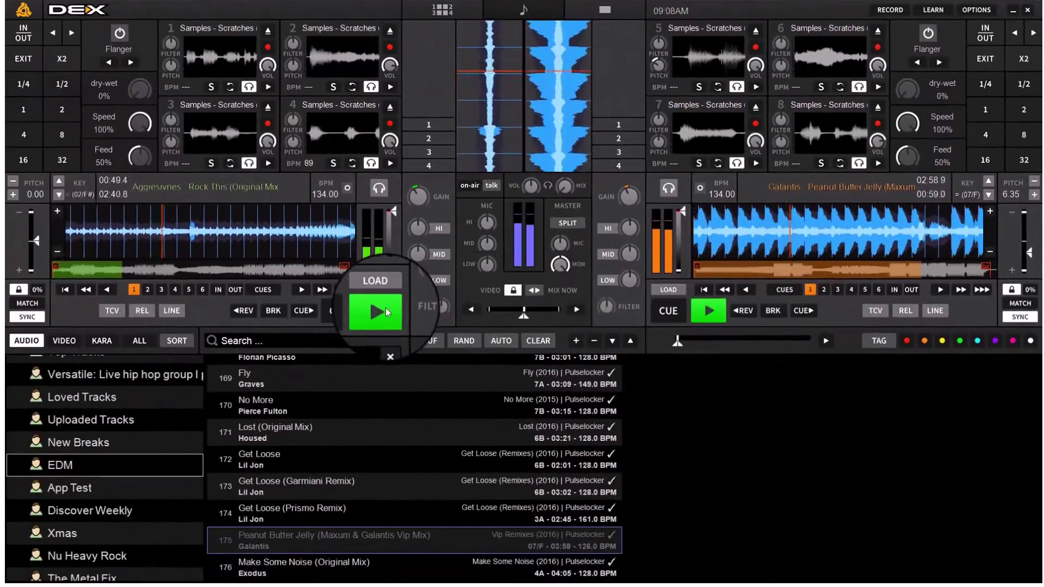
{"action": "left_click", "coordinate": [386, 312]}
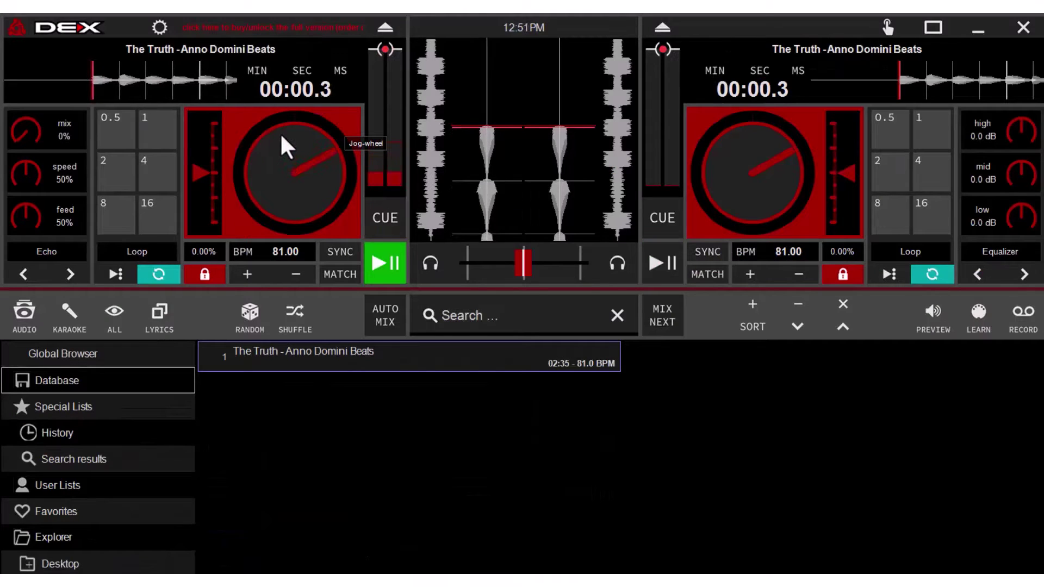
- Scratch The Truth on the left deck, set and recall cue point 1, then reselect Echo
{"action": "mouse_move", "coordinate": [282, 138]}
{"action": "left_mouse_down"}
{"action": "mouse_move", "coordinate": [268, 159]}
{"action": "mouse_move", "coordinate": [291, 131]}
{"action": "mouse_move", "coordinate": [273, 136]}
{"action": "mouse_move", "coordinate": [292, 111]}
{"action": "mouse_move", "coordinate": [264, 162]}
{"action": "mouse_move", "coordinate": [281, 122]}
{"action": "left_mouse_up"}
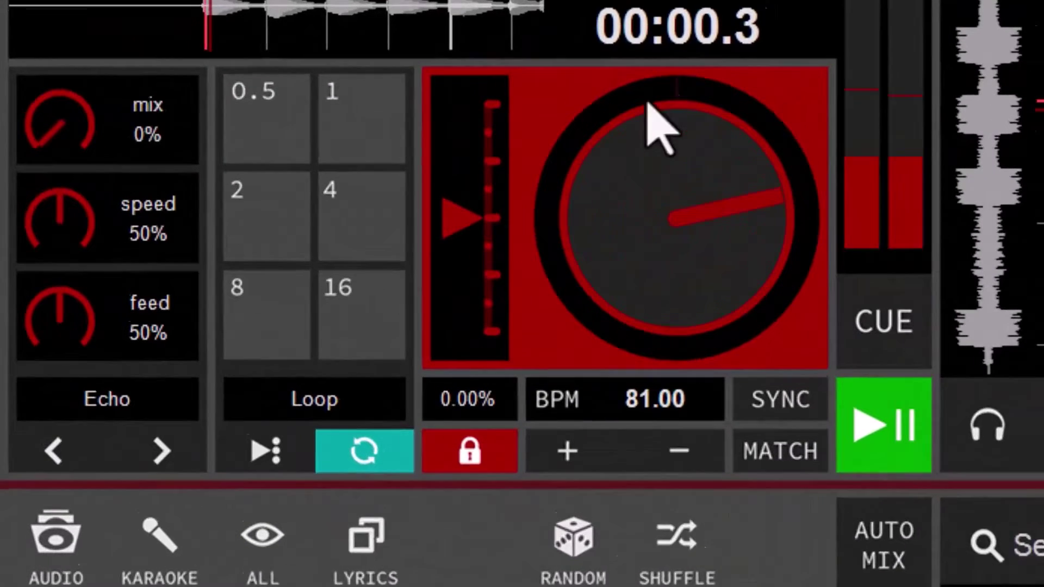
{"action": "mouse_move", "coordinate": [647, 102]}
{"action": "left_mouse_down"}
{"action": "mouse_move", "coordinate": [600, 163]}
{"action": "mouse_move", "coordinate": [710, 82]}
{"action": "mouse_move", "coordinate": [719, 101]}
{"action": "mouse_move", "coordinate": [682, 103]}
{"action": "mouse_move", "coordinate": [666, 116]}
{"action": "mouse_move", "coordinate": [762, 59]}
{"action": "mouse_move", "coordinate": [650, 186]}
{"action": "mouse_move", "coordinate": [683, 147]}
{"action": "left_mouse_up"}
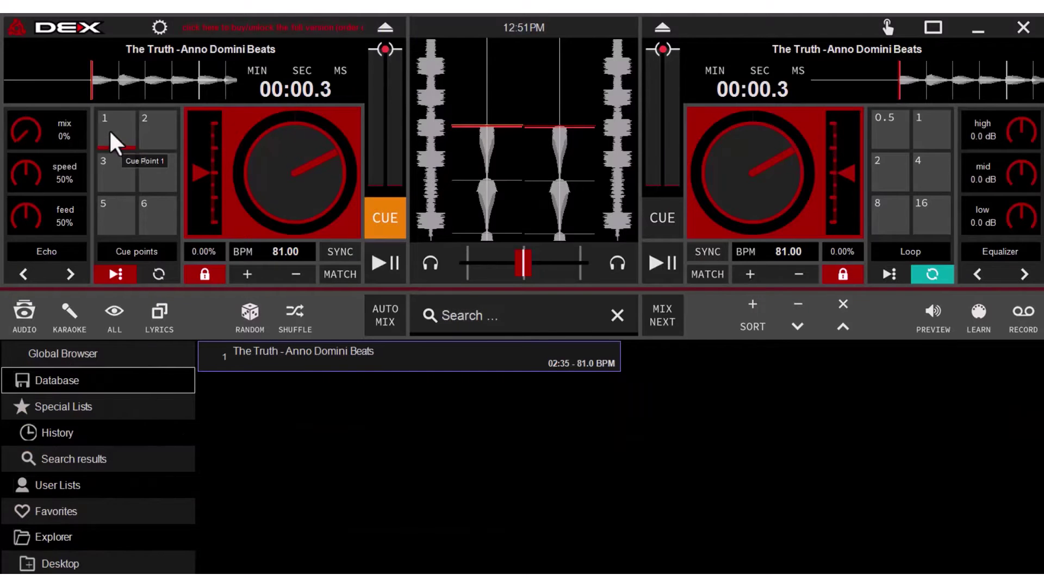
{"action": "left_click", "coordinate": [106, 127]}
{"action": "left_click", "coordinate": [106, 124]}
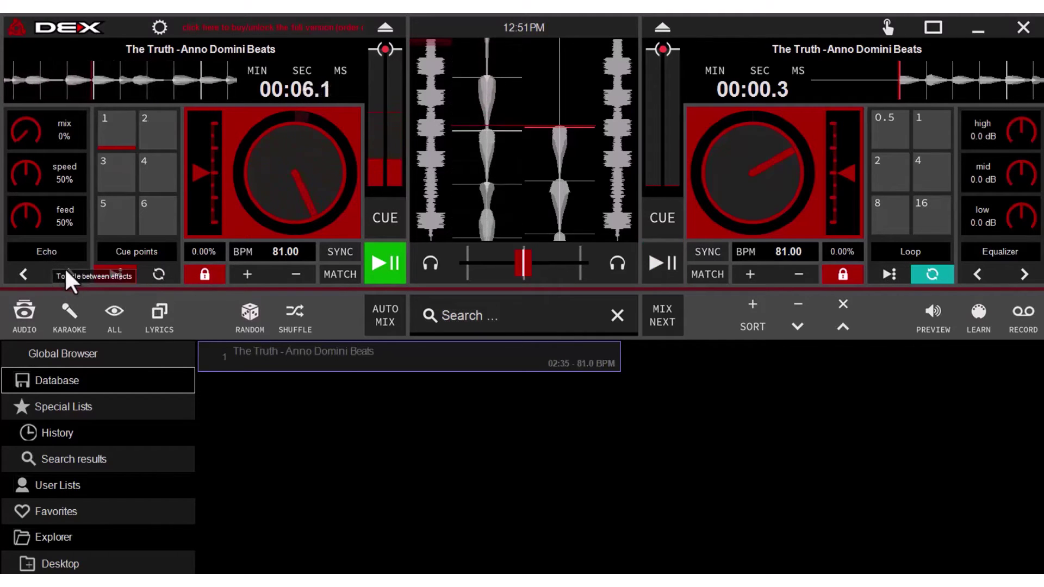
{"action": "left_click", "coordinate": [69, 272]}
{"action": "left_click", "coordinate": [21, 273]}
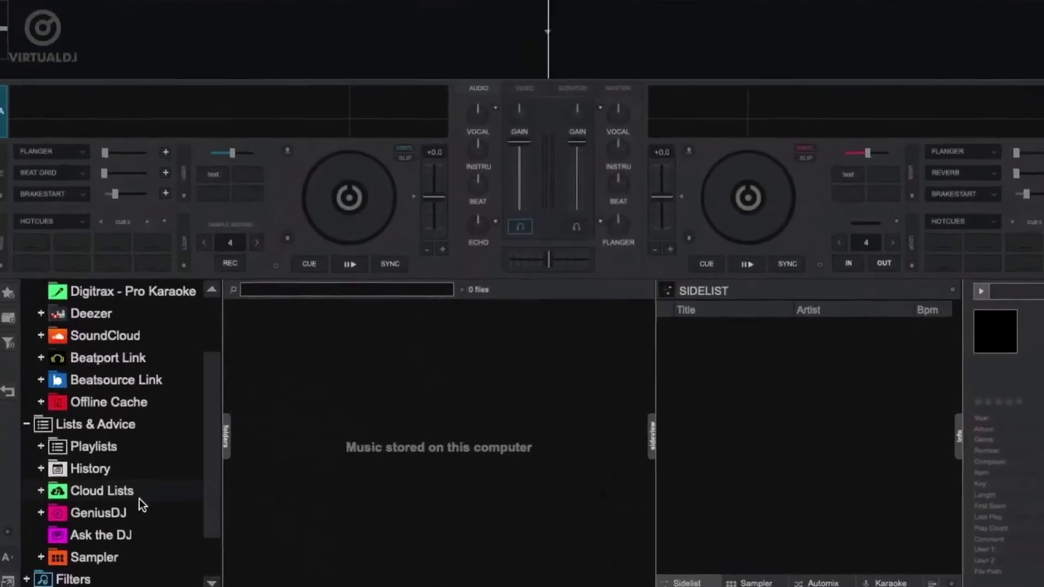
- Browse the Country & Top 40, House mix and R&B Cocktail playlists, then collapse the playlists folder
{"action": "left_click", "coordinate": [51, 430]}
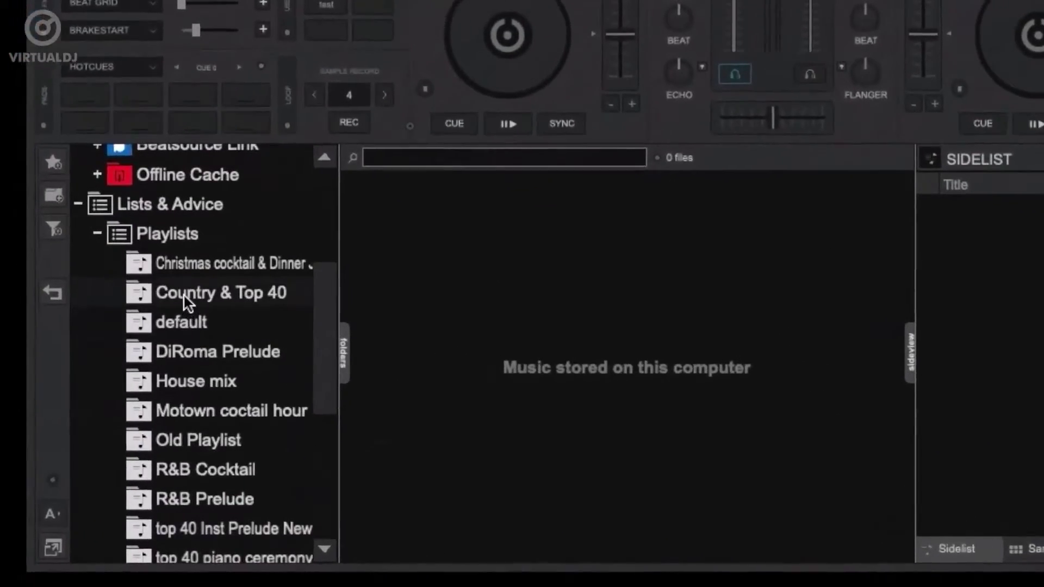
{"action": "left_click", "coordinate": [182, 294]}
{"action": "left_click", "coordinate": [179, 387]}
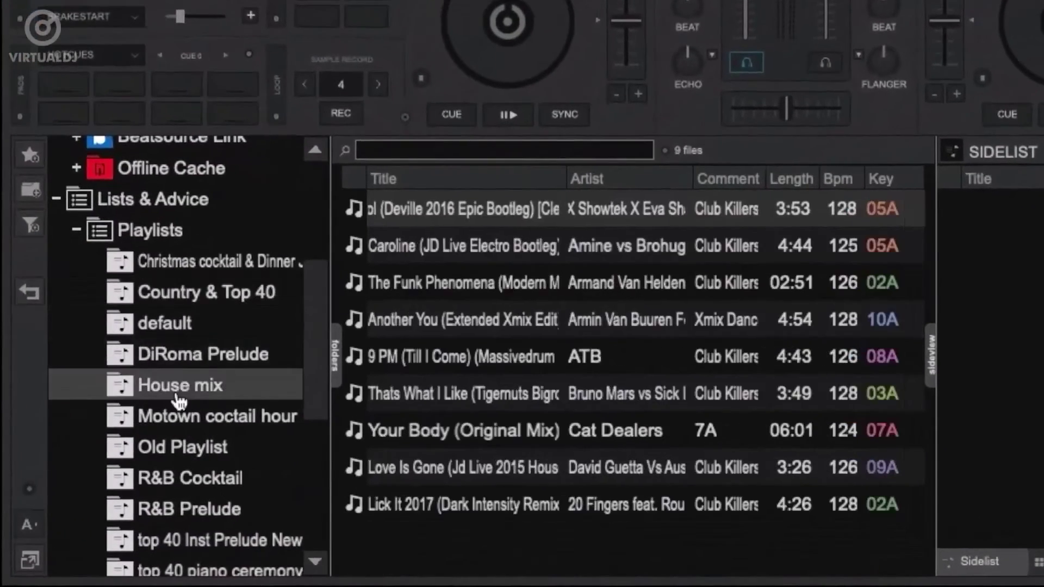
{"action": "left_click", "coordinate": [187, 479]}
{"action": "left_click", "coordinate": [74, 230]}
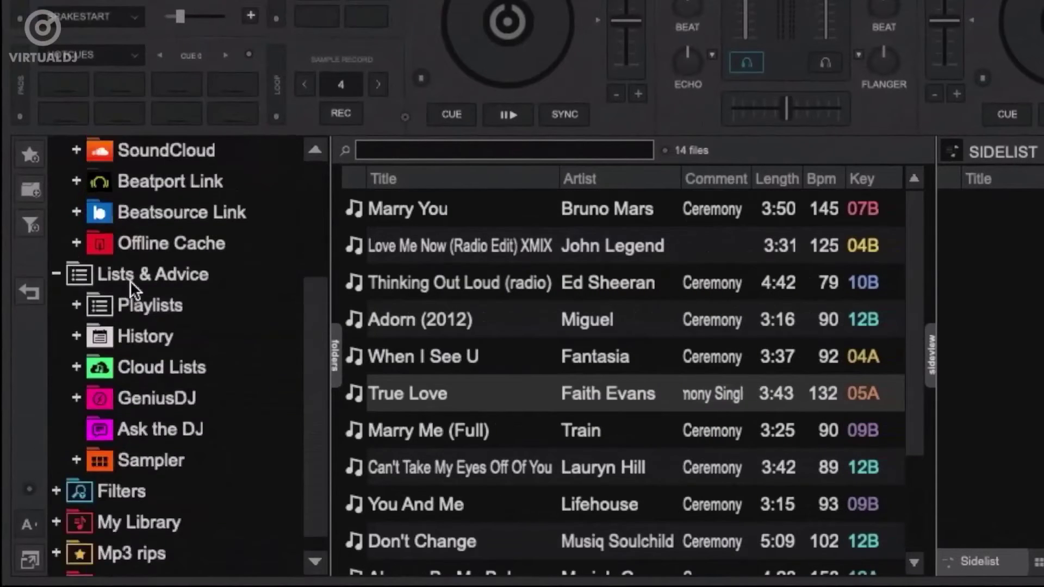
- Browse the iTunes library's Music tracks and the 60s - 90's & country coctail playlist
{"action": "scroll", "coordinate": [129, 281], "scroll_direction": "up", "scroll_amount": 5}
{"action": "left_click", "coordinate": [56, 151]}
{"action": "left_click", "coordinate": [77, 307]}
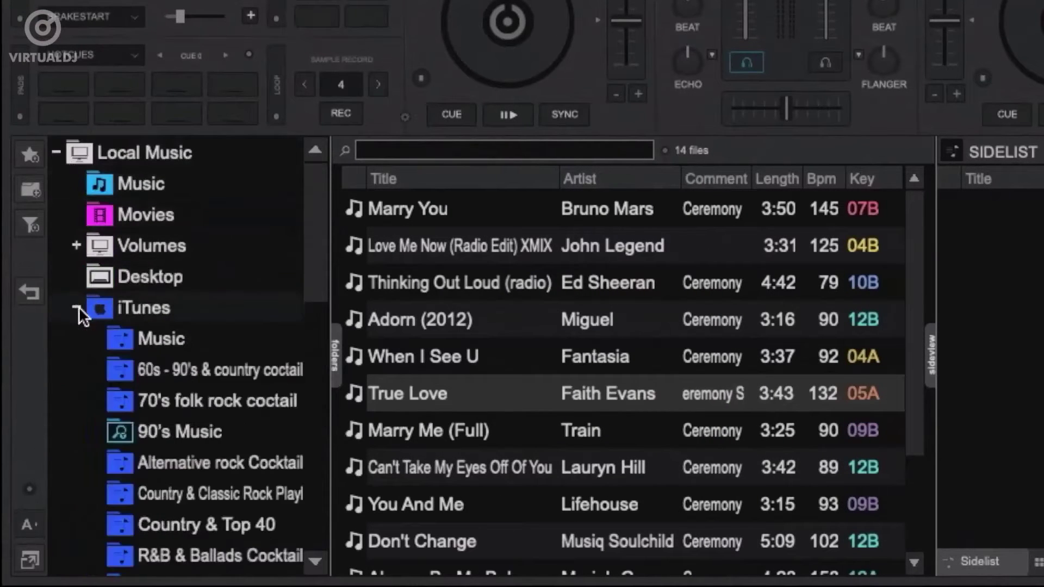
{"action": "left_click", "coordinate": [128, 338]}
{"action": "left_click", "coordinate": [157, 376]}
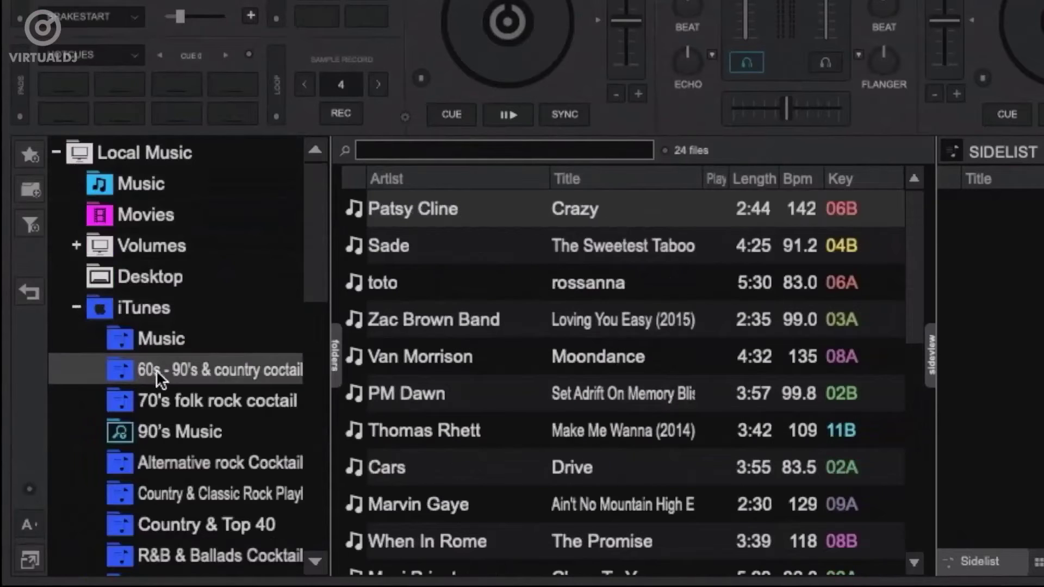
{"action": "left_click", "coordinate": [77, 308]}
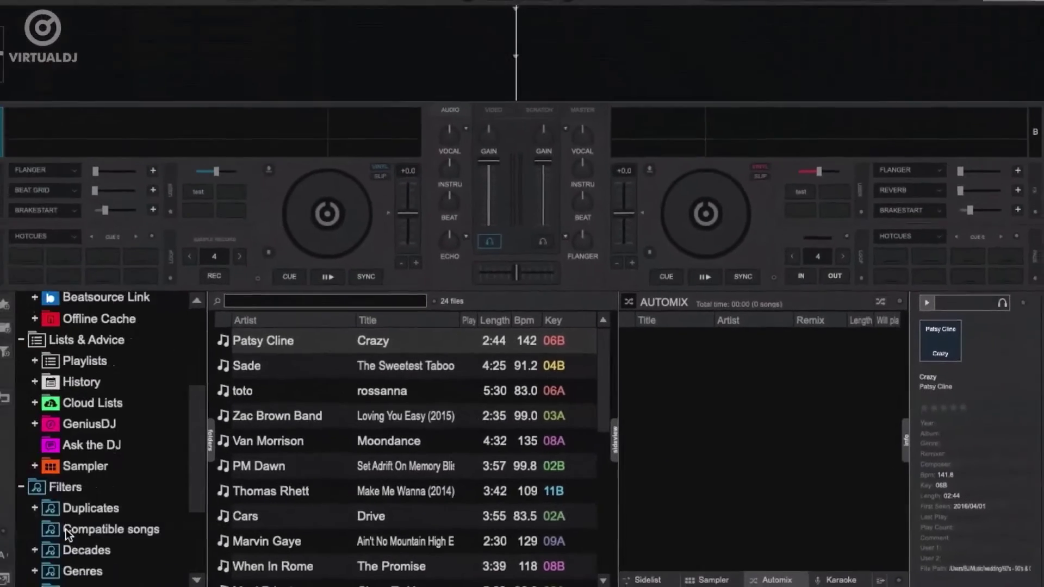
- Filter by the 2020 decade and queue two songs, including Times Like These, in Automix
{"action": "left_click", "coordinate": [34, 549]}
{"action": "left_click", "coordinate": [117, 550]}
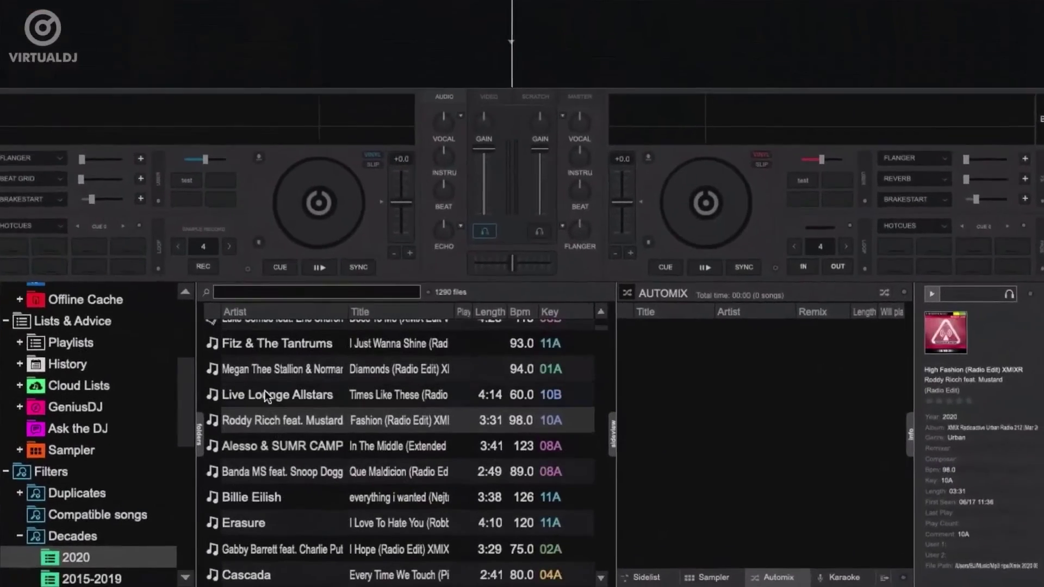
{"action": "left_click_drag", "start_coordinate": [305, 348], "coordinate": [625, 331]}
{"action": "left_click_drag", "start_coordinate": [163, 342], "coordinate": [603, 359]}
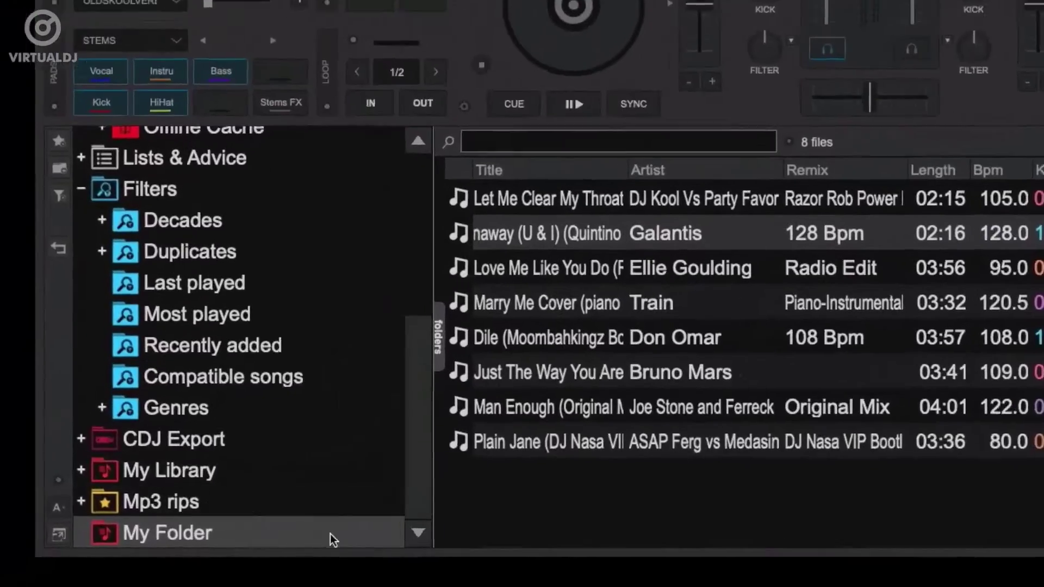
- Sort the My Folder track list by title
{"action": "right_click", "coordinate": [324, 546]}
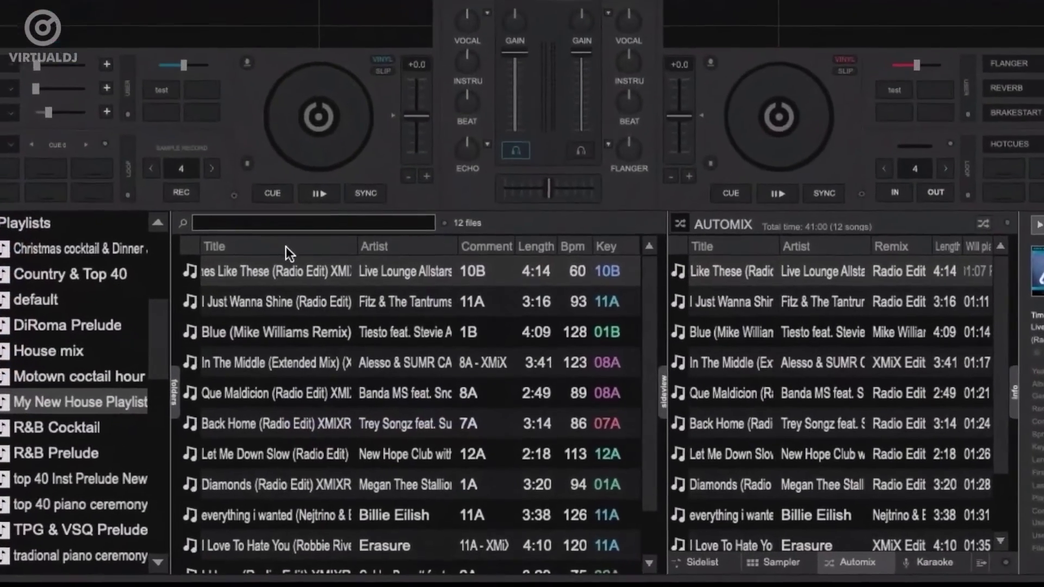
{"action": "left_click", "coordinate": [282, 246]}
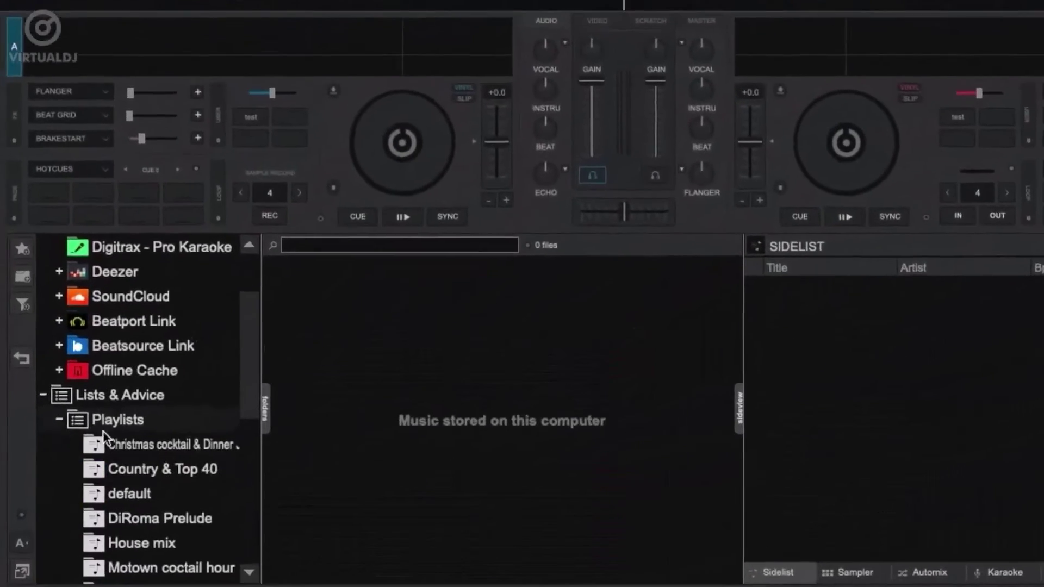
{"action": "scroll", "coordinate": [190, 444], "scroll_direction": "down", "scroll_amount": 3}
- Browse the Country & Top 40, House mix and R&B Cocktail playlists, then collapse the folder
{"action": "left_click", "coordinate": [178, 293]}
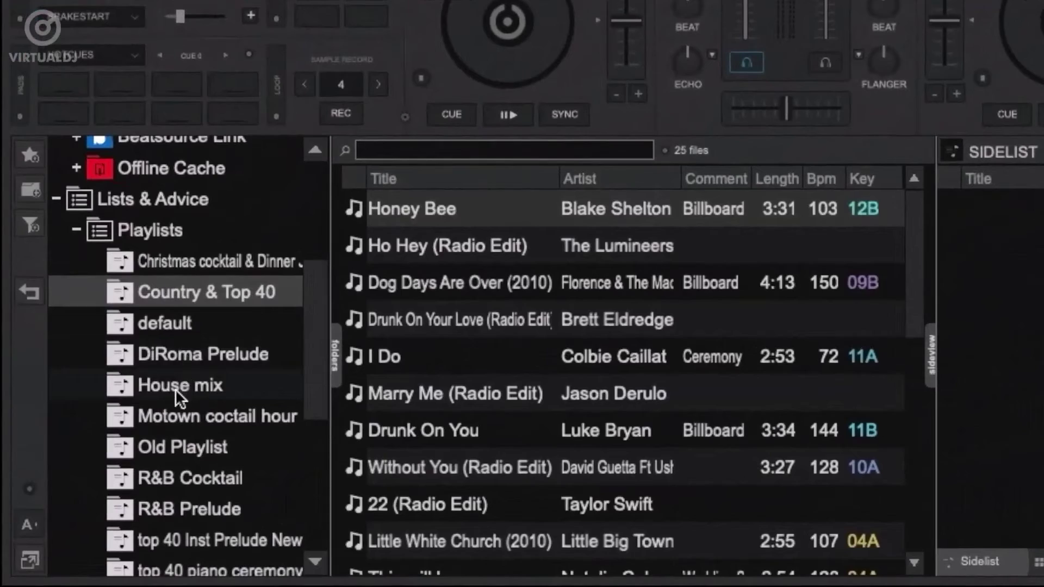
{"action": "left_click", "coordinate": [176, 392]}
{"action": "left_click", "coordinate": [187, 481]}
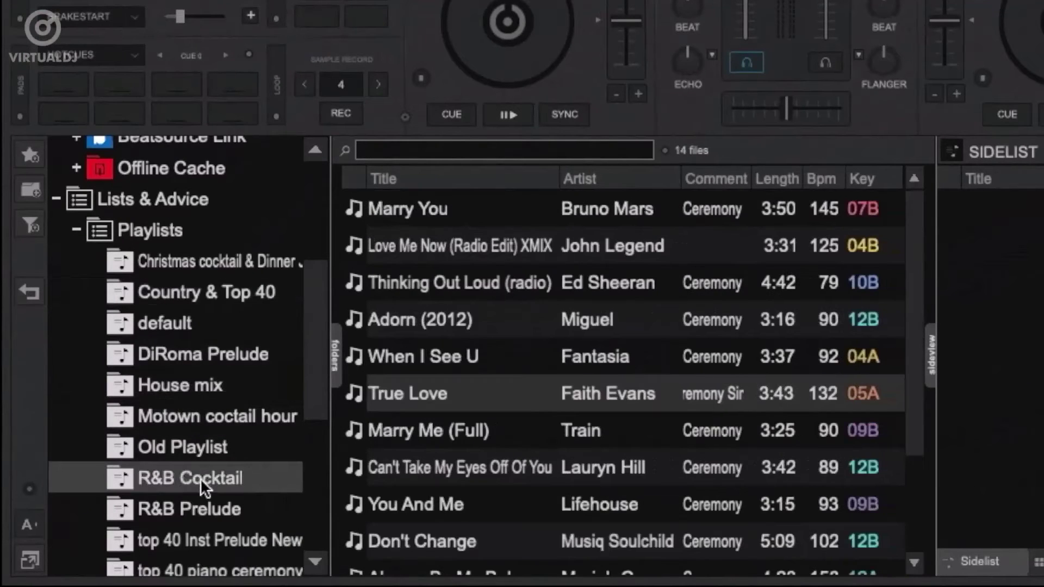
{"action": "left_click", "coordinate": [76, 231]}
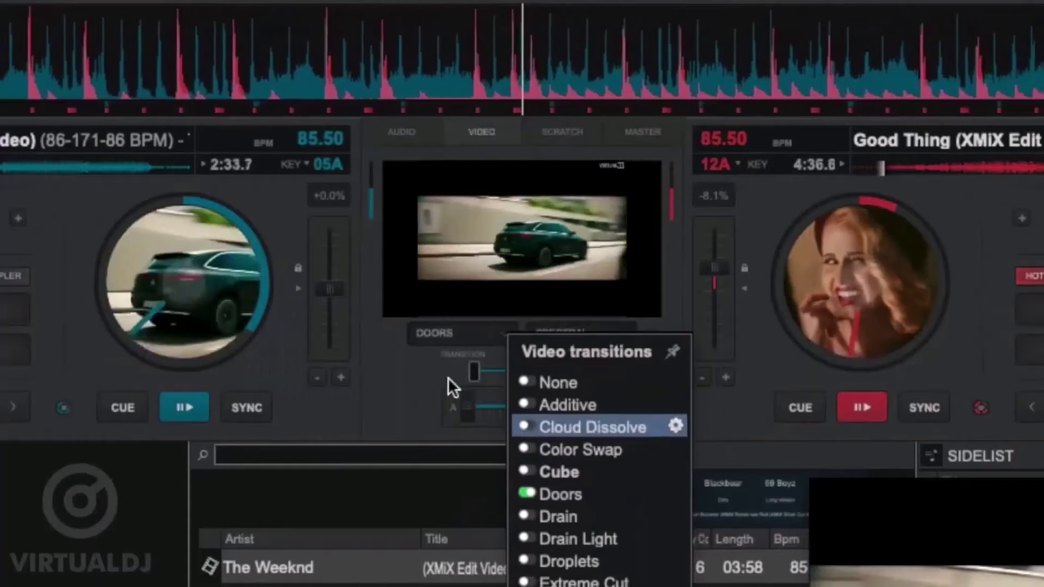
- Slide the Doors transition between the two music videos, then trigger it automatically
{"action": "left_click_drag", "start_coordinate": [474, 373], "coordinate": [576, 374]}
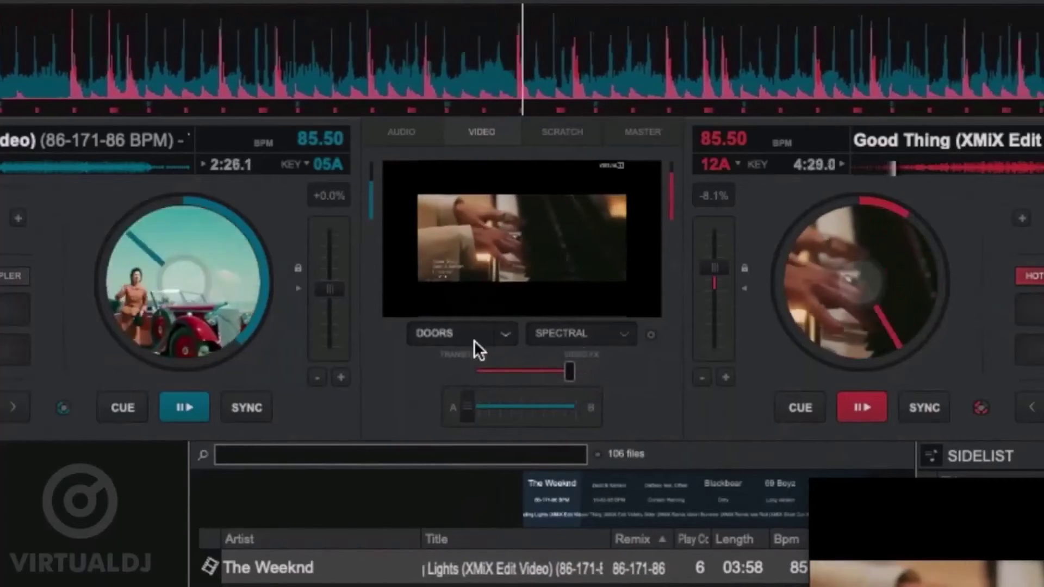
{"action": "left_click", "coordinate": [442, 334]}
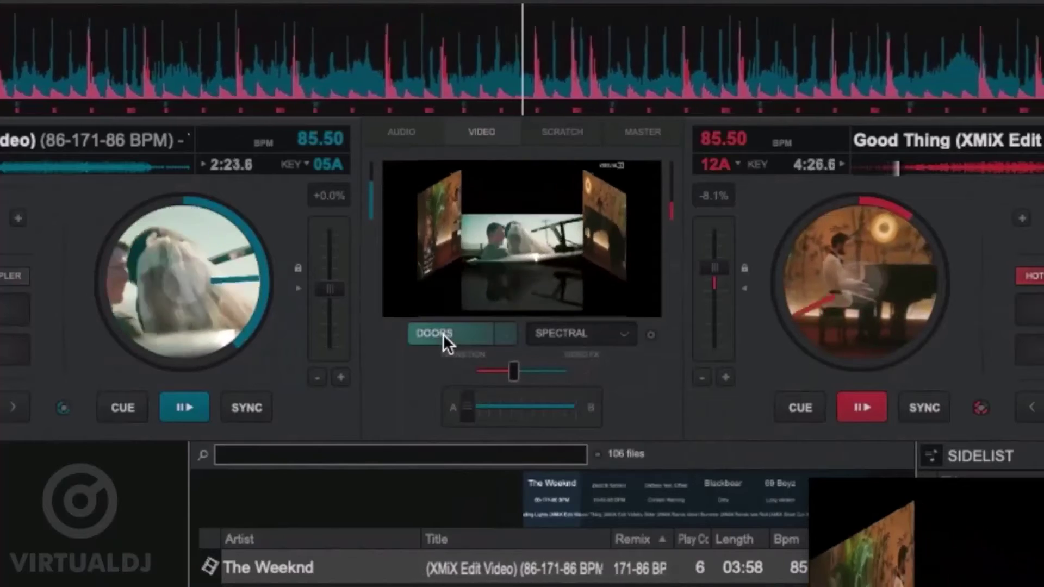